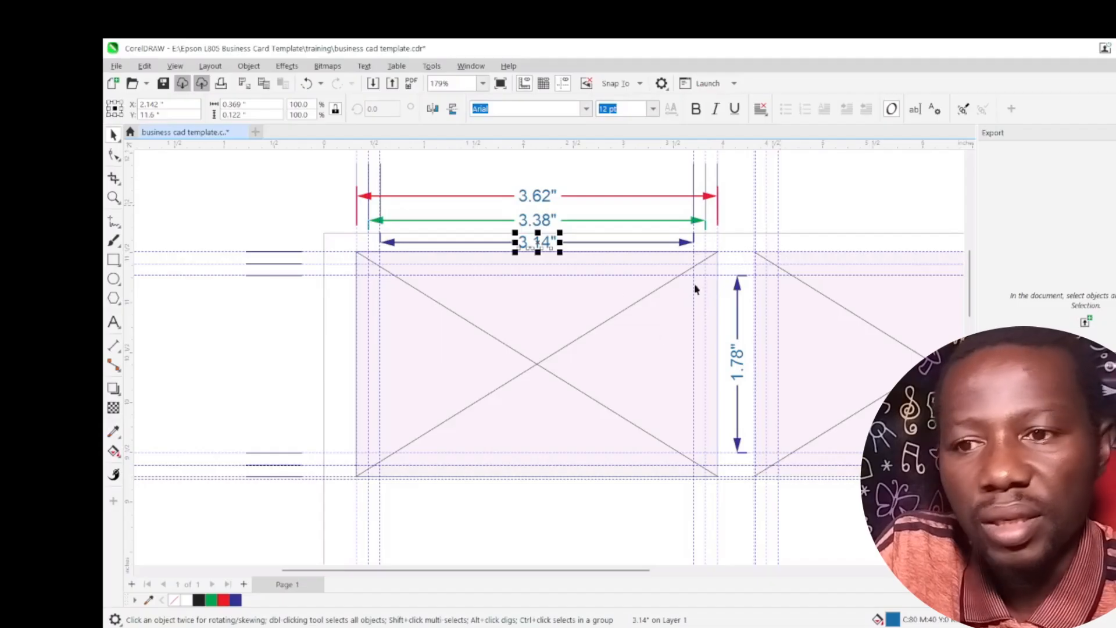
# - Examine the width and height dimensions and guidelines around the first business card frame
pyautogui.scroll(-2, 750, 373)
pyautogui.scroll(1, 598, 364)
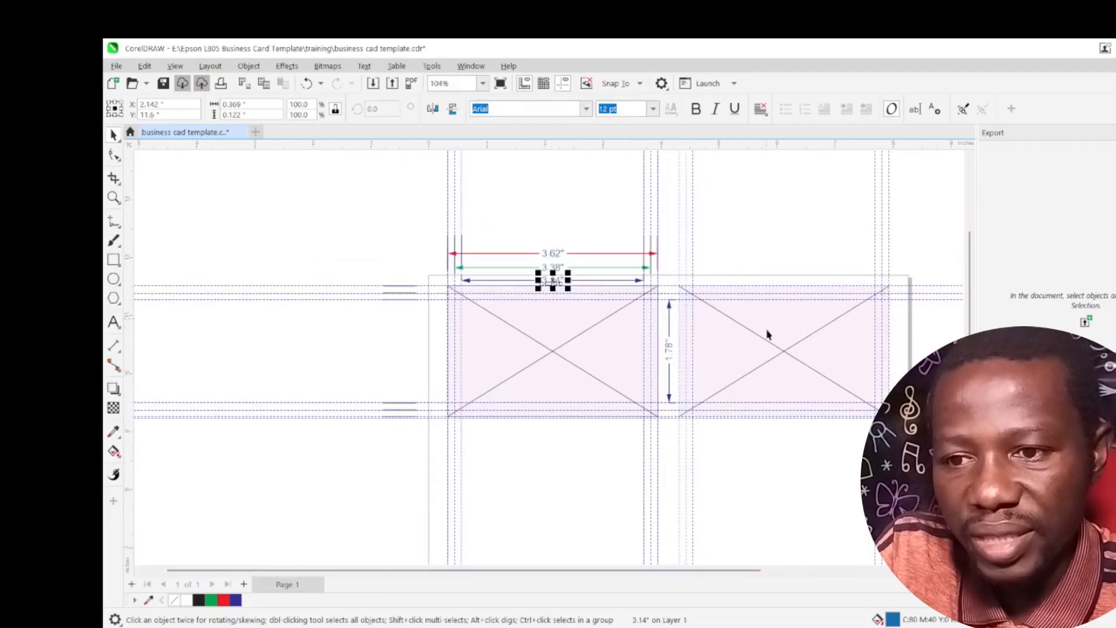
pyautogui.scroll(1, 655, 352)
pyautogui.scroll(-1, 631, 374)
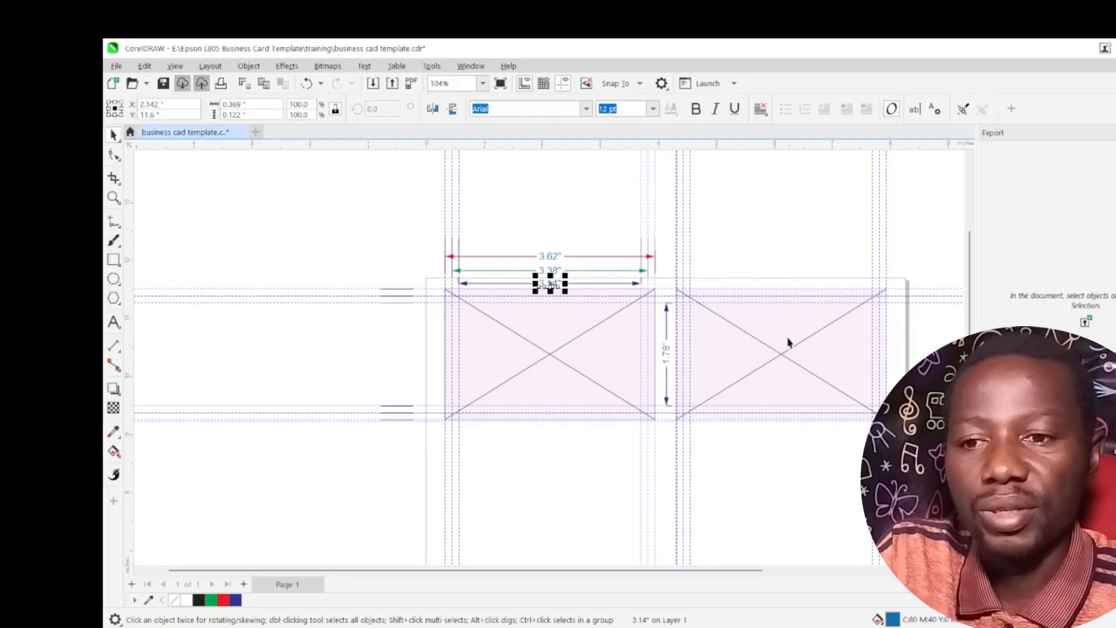
pyautogui.click(494, 309)
pyautogui.scroll(4, 493, 309)
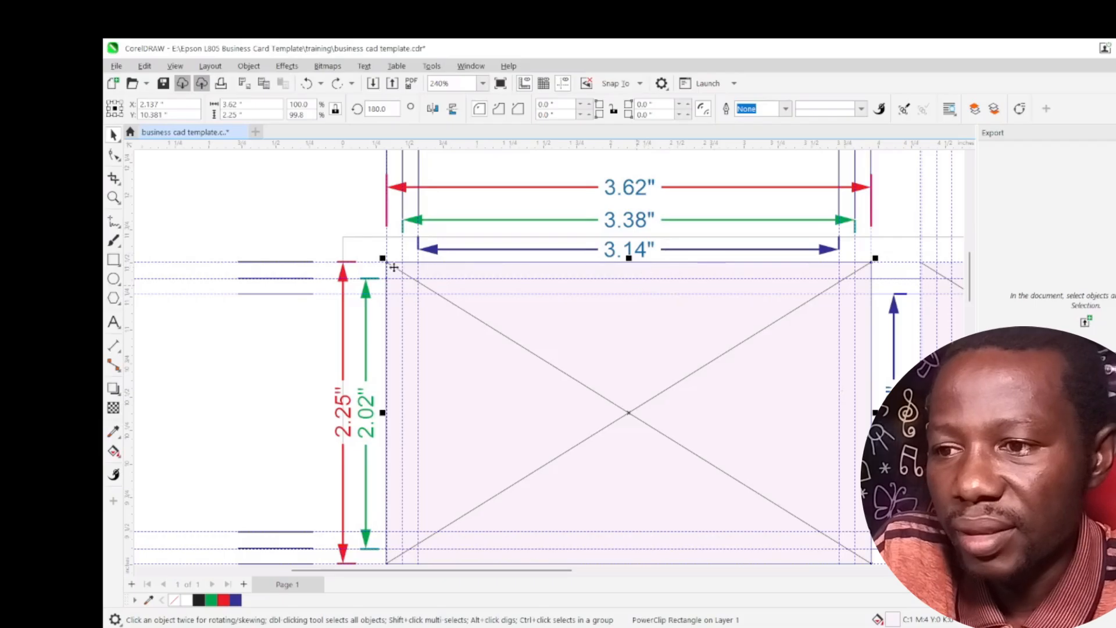
pyautogui.scroll(-1, 488, 297)
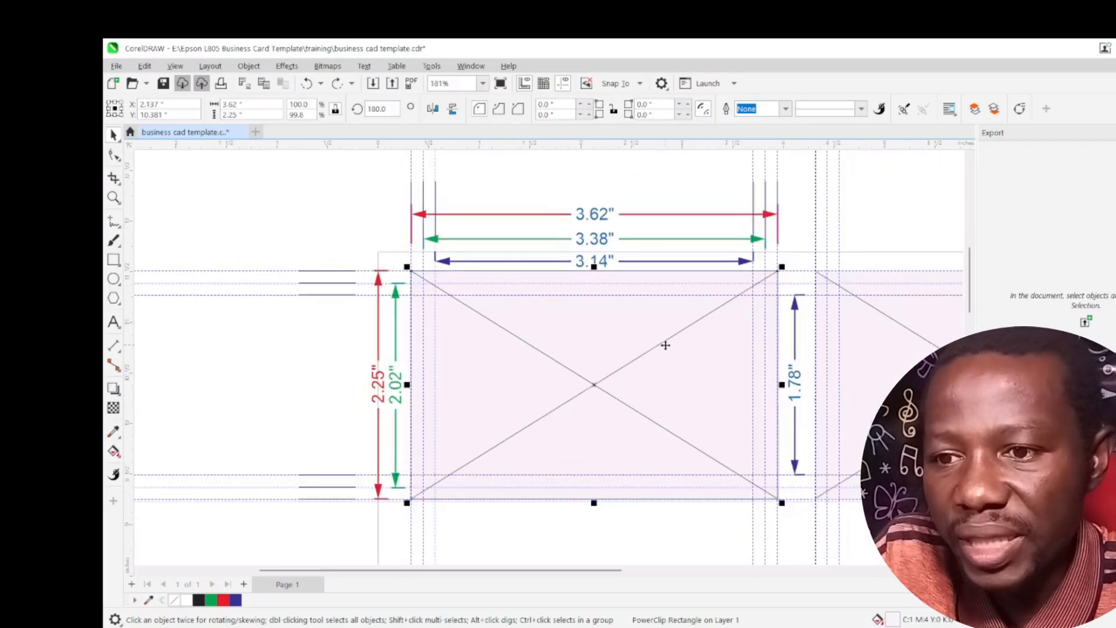
pyautogui.scroll(1, 656, 313)
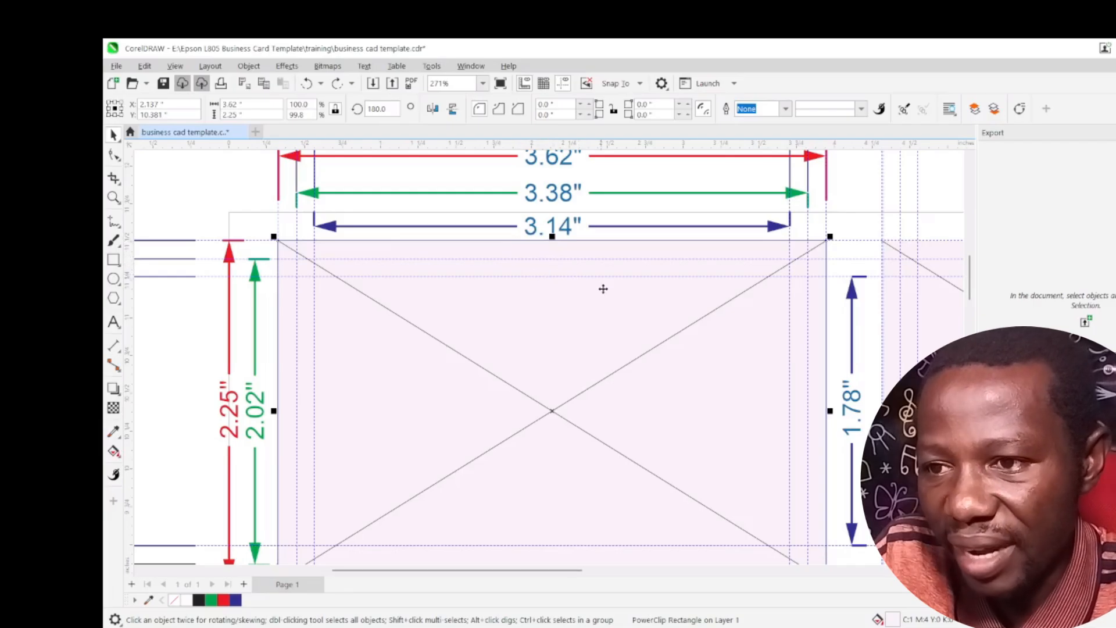
pyautogui.scroll(-1, 698, 399)
pyautogui.scroll(2, 575, 212)
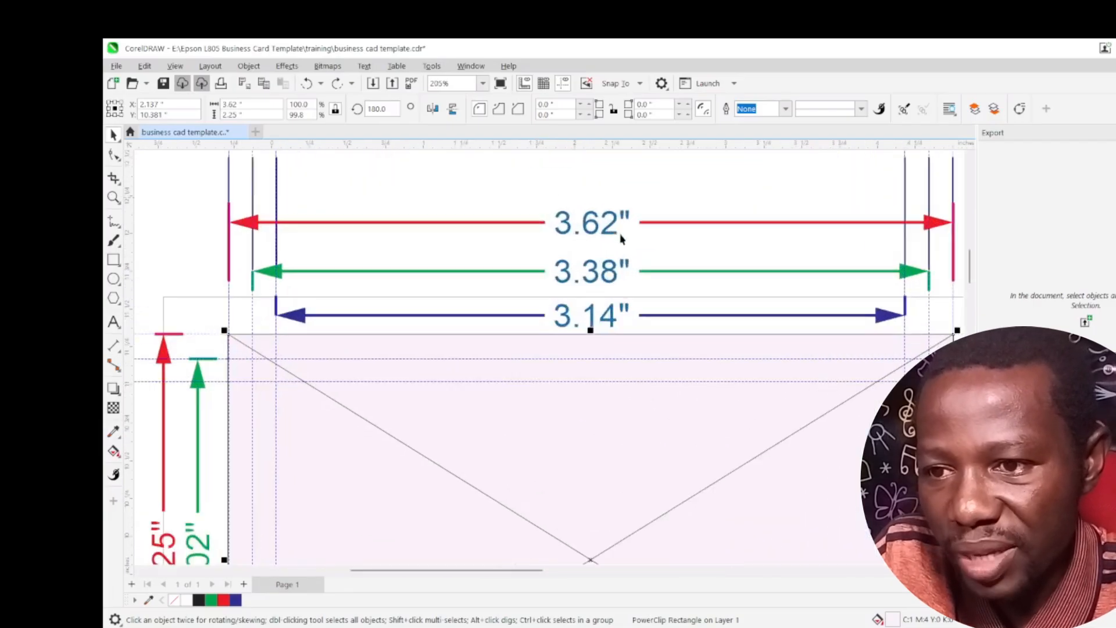
pyautogui.scroll(-2, 640, 256)
pyautogui.scroll(-1, 622, 288)
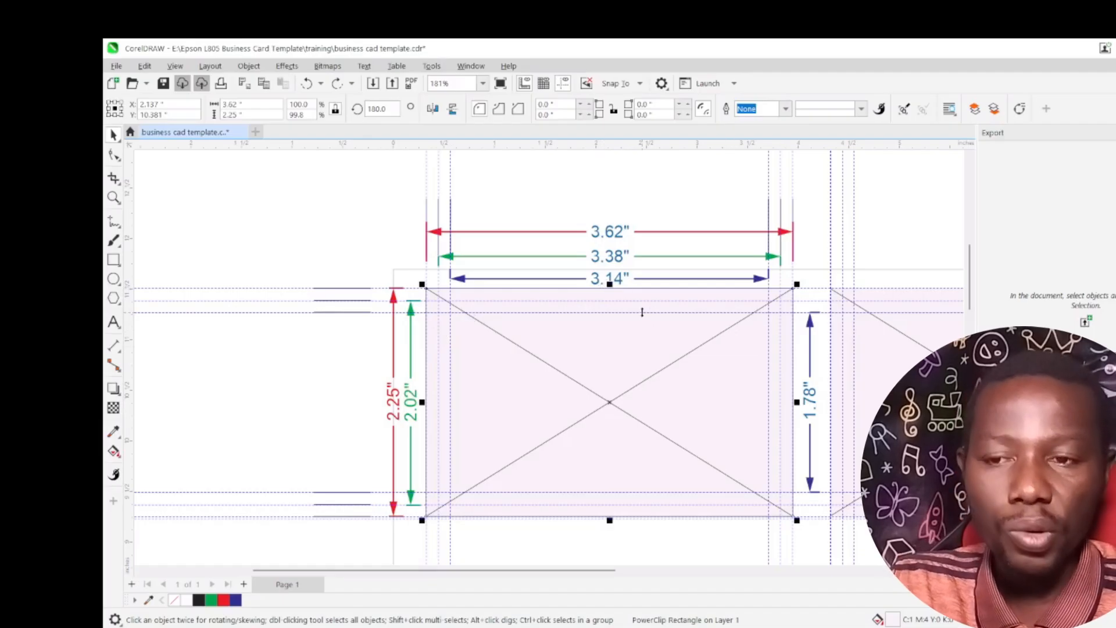
pyautogui.scroll(2, 618, 302)
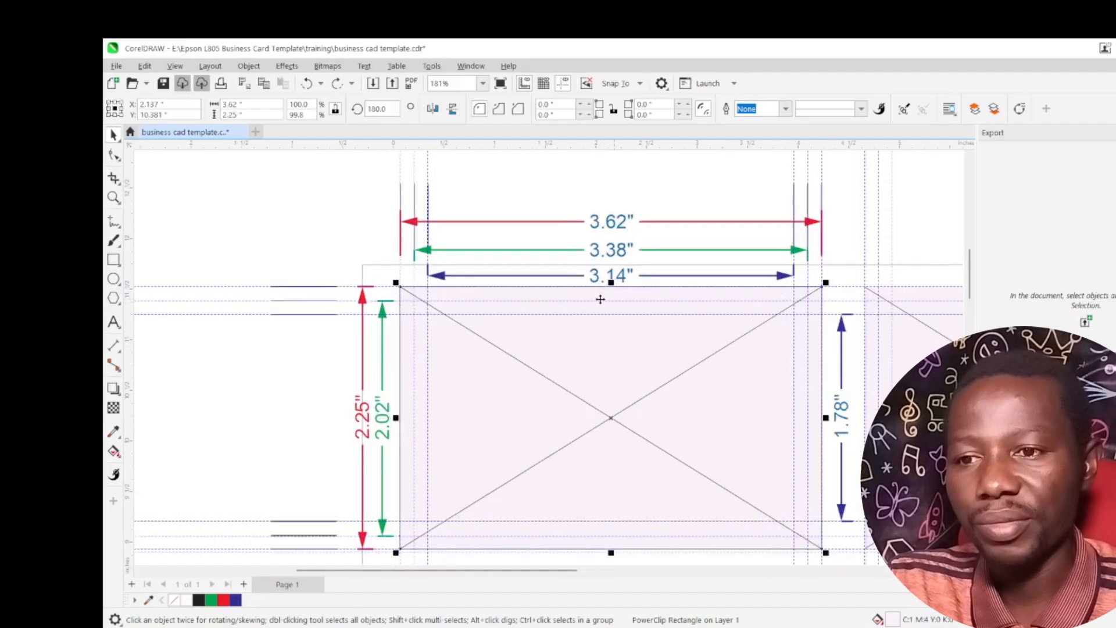
pyautogui.scroll(1, 601, 320)
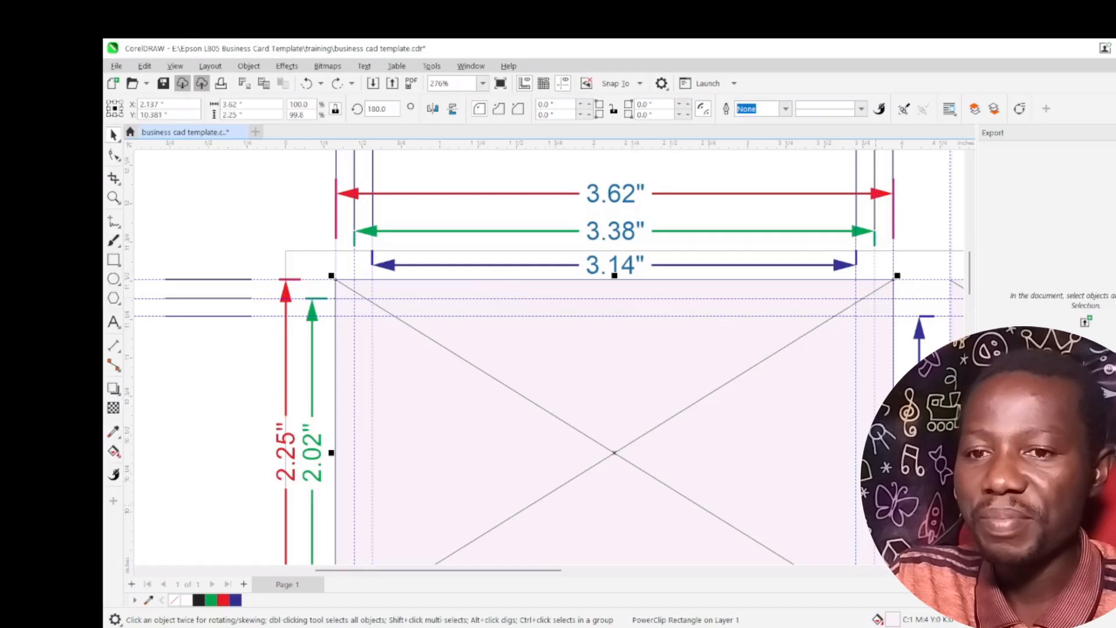
pyautogui.scroll(-2, 776, 235)
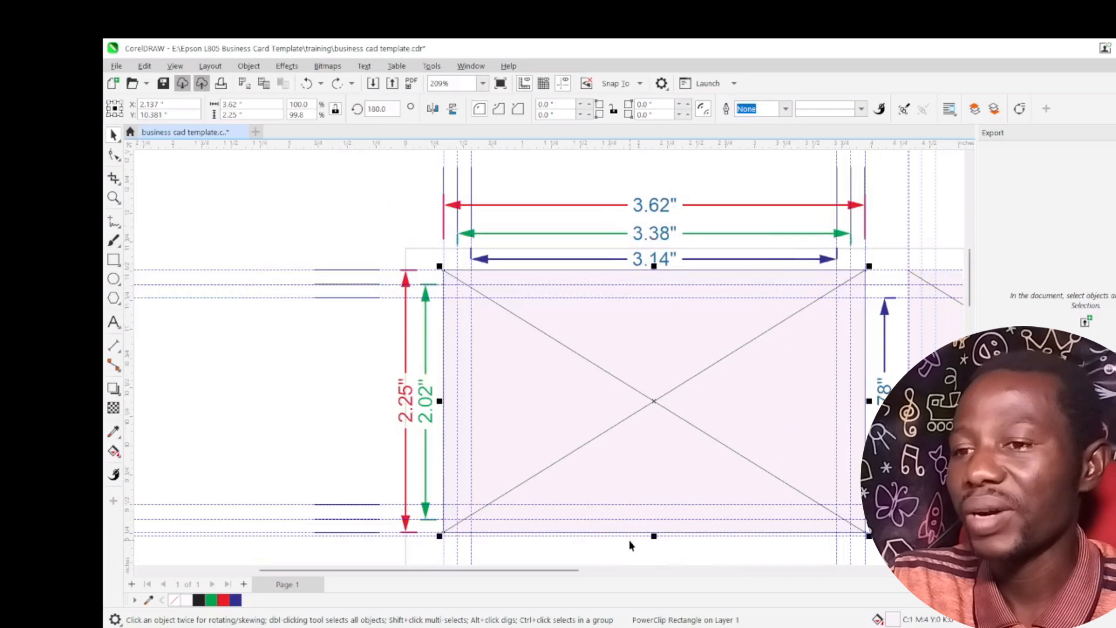
pyautogui.scroll(2, 529, 443)
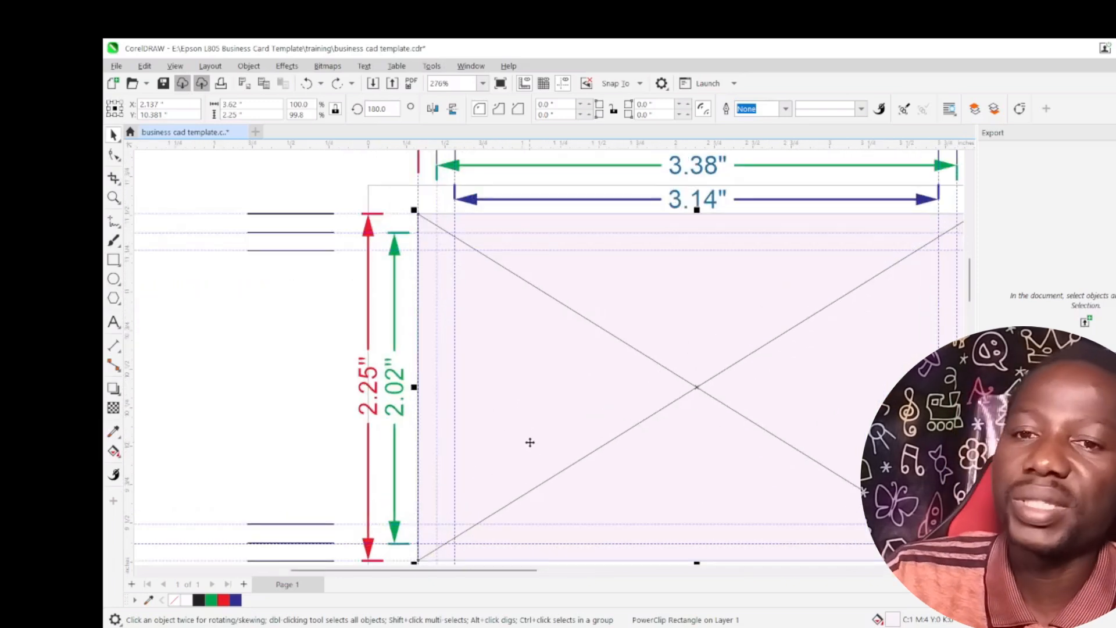
pyautogui.scroll(-2, 526, 431)
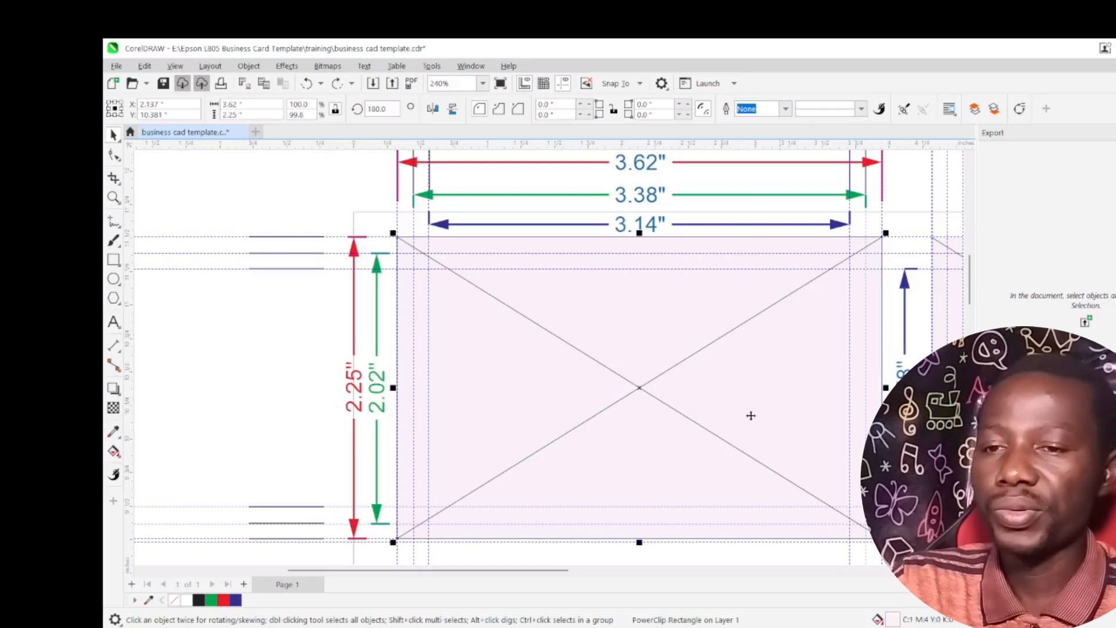
pyautogui.scroll(-3, 618, 331)
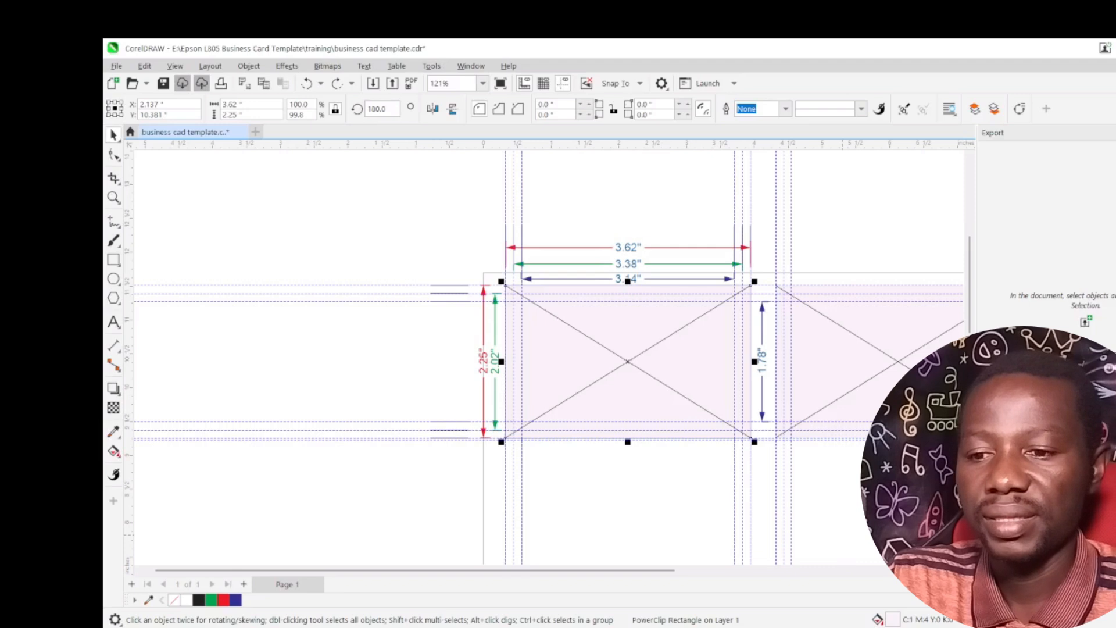
# - Switch to File Explorer and import the Yellow Gray Simple Modern Corporate Business Card PNG from the training folder into the CorelDRAW template
pyautogui.moveTo(381, 625)
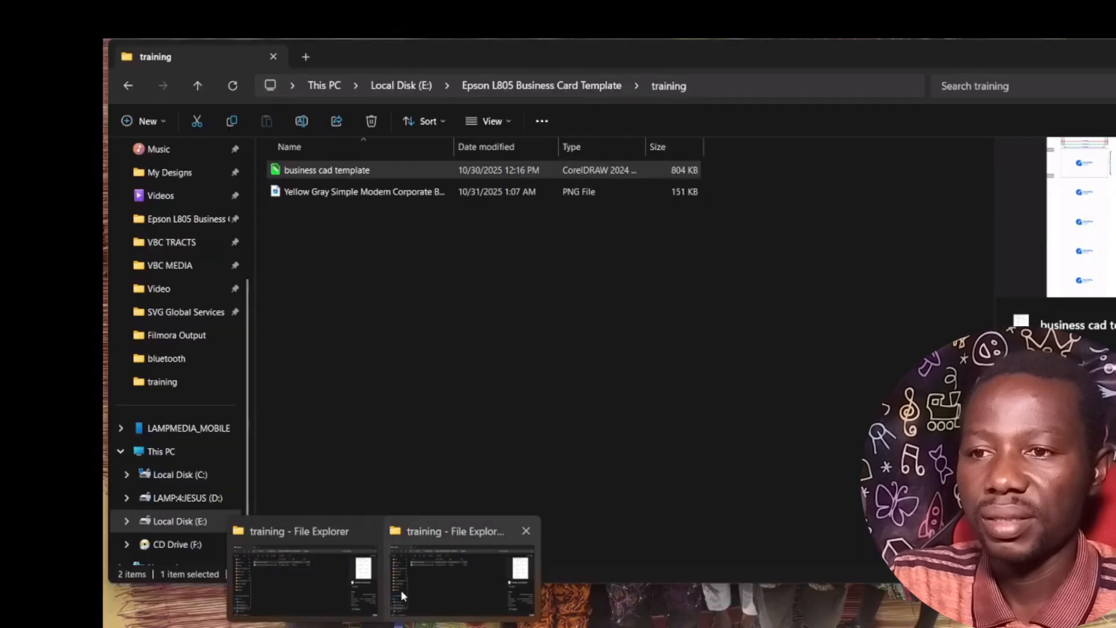
pyautogui.click(401, 593)
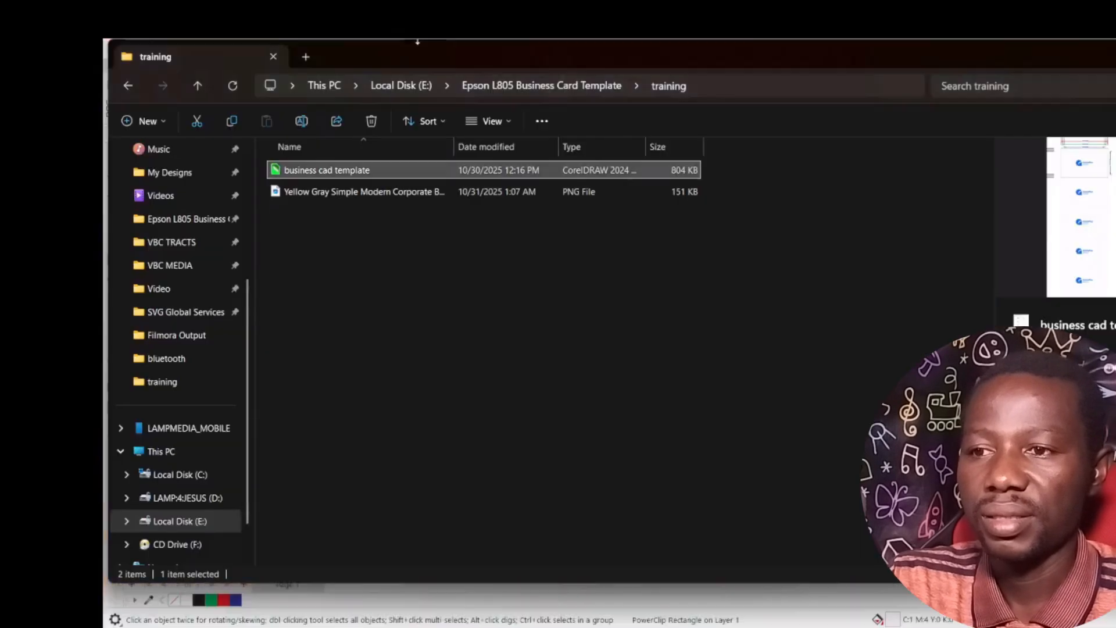
pyautogui.click(378, 198)
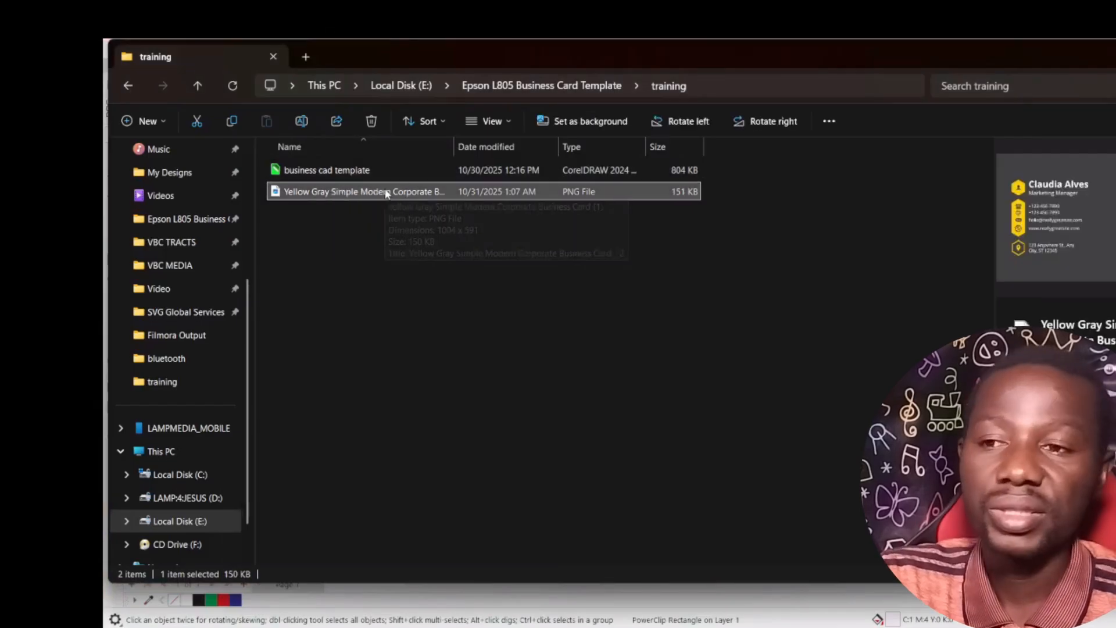
pyautogui.moveTo(387, 193)
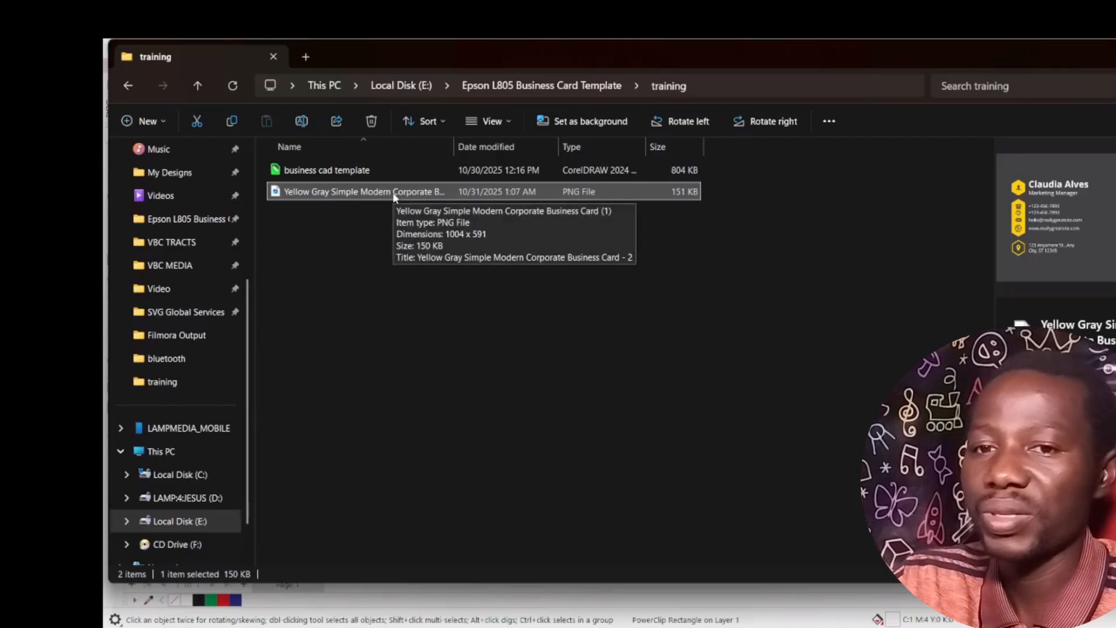
pyautogui.moveTo(361, 195); pyautogui.dragTo(570, 524)
pyautogui.hotkey('alt', 'Tab')
pyautogui.scroll(-1, 623, 258)
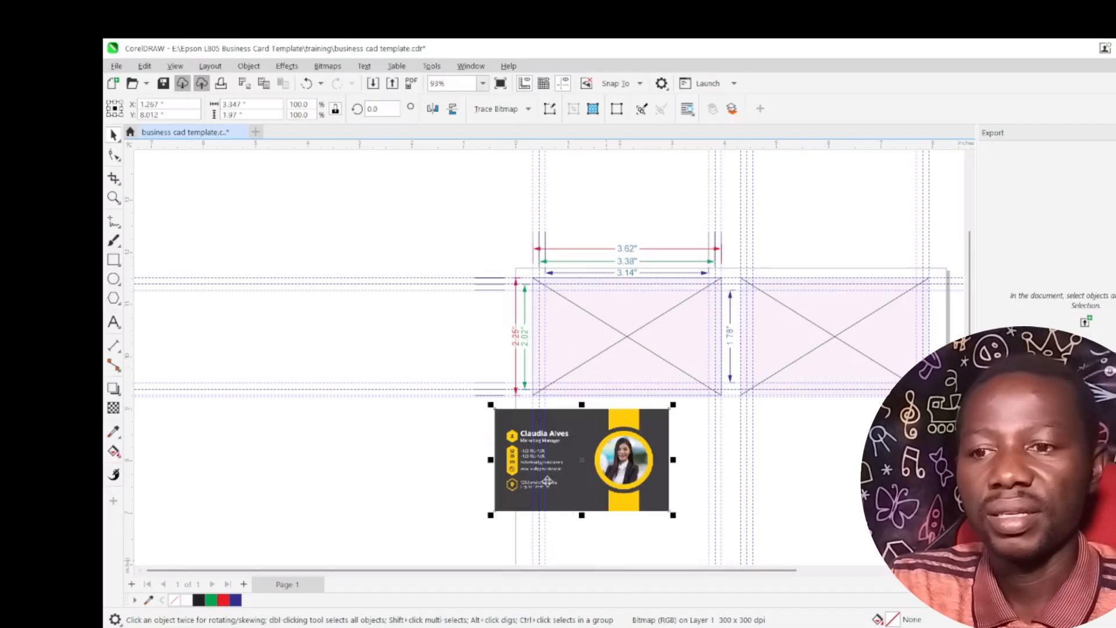
# - Position the card image beneath the first frame and enlarge it proportionally to about 3.41 by 2 inches, in line with the 3.38-inch guidelines
pyautogui.moveTo(602, 457); pyautogui.dragTo(647, 456)
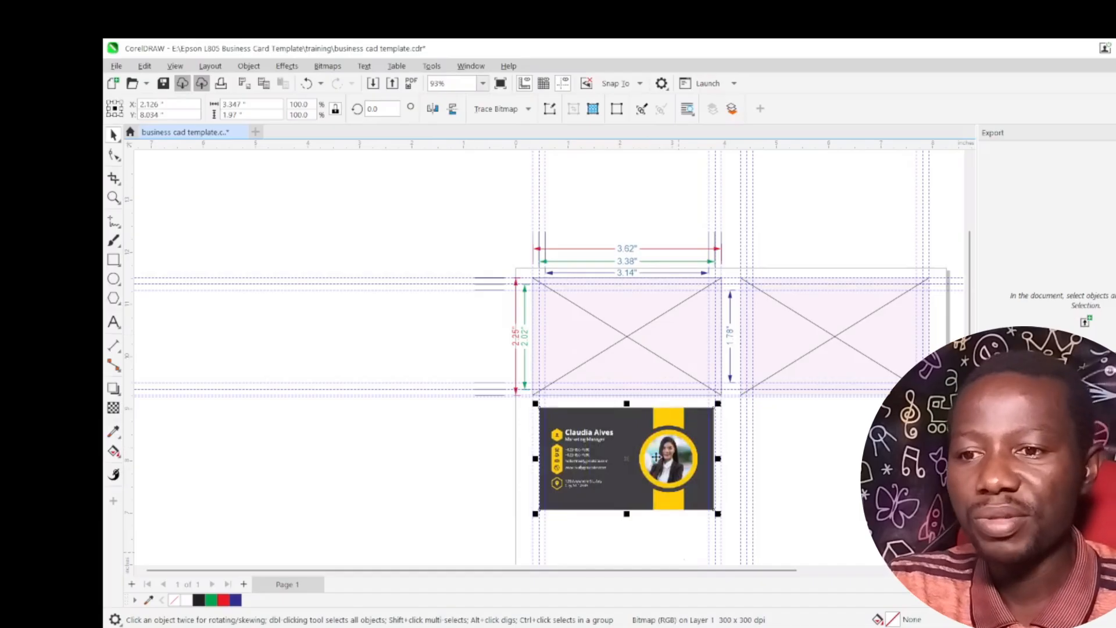
pyautogui.moveTo(651, 470); pyautogui.dragTo(635, 502)
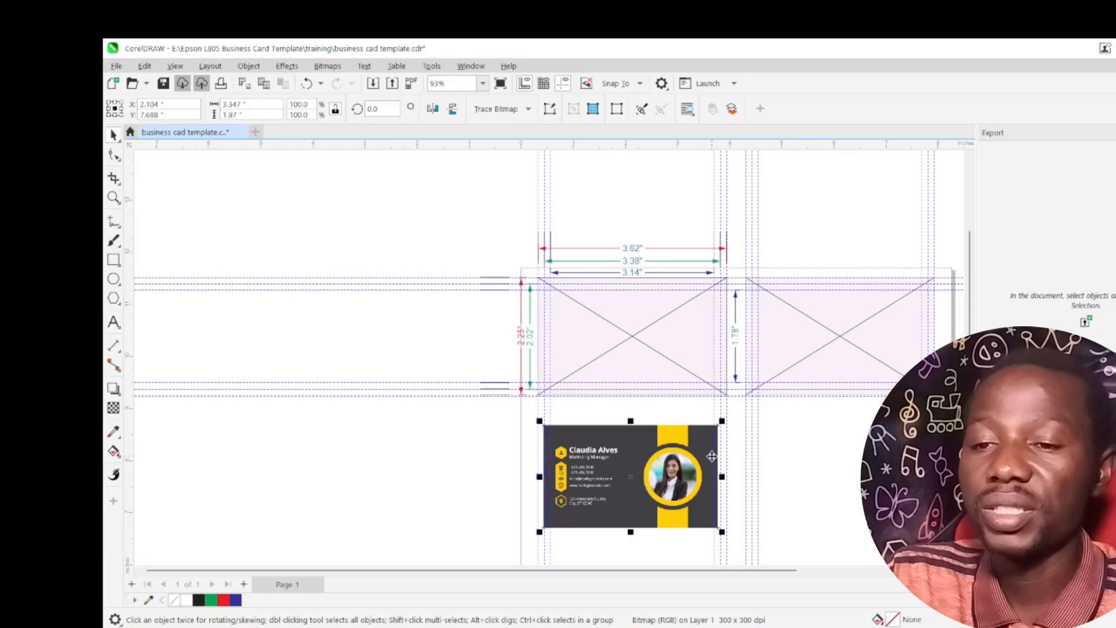
pyautogui.moveTo(722, 420)
pyautogui.mouseDown()
pyautogui.moveTo(708, 428)
pyautogui.moveTo(729, 405)
pyautogui.moveTo(724, 418)
pyautogui.mouseUp()
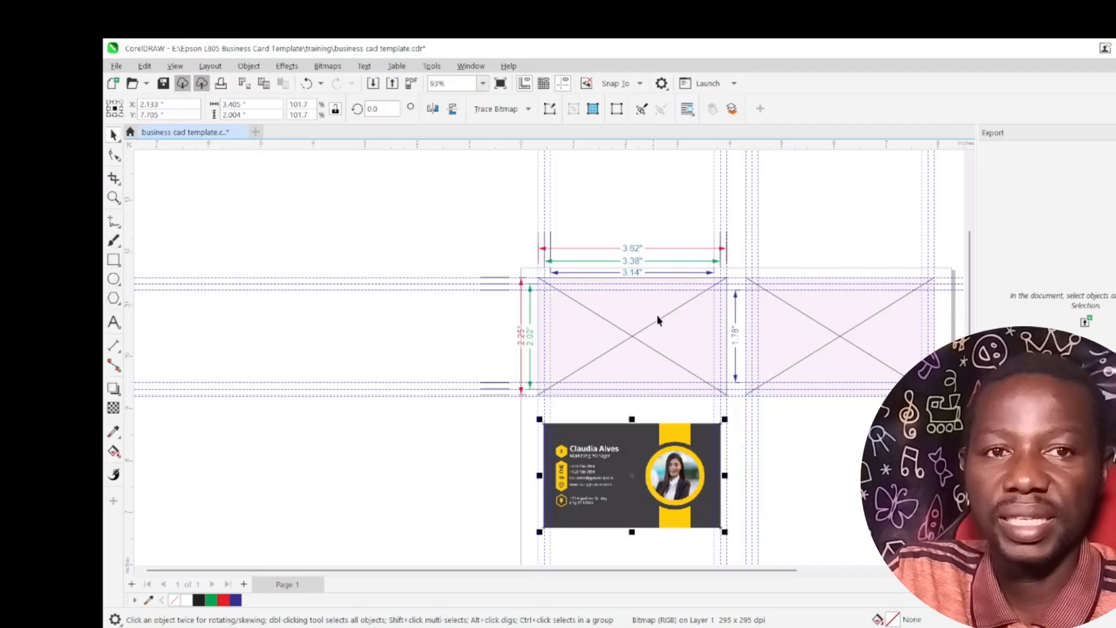
pyautogui.moveTo(660, 423); pyautogui.dragTo(660, 421)
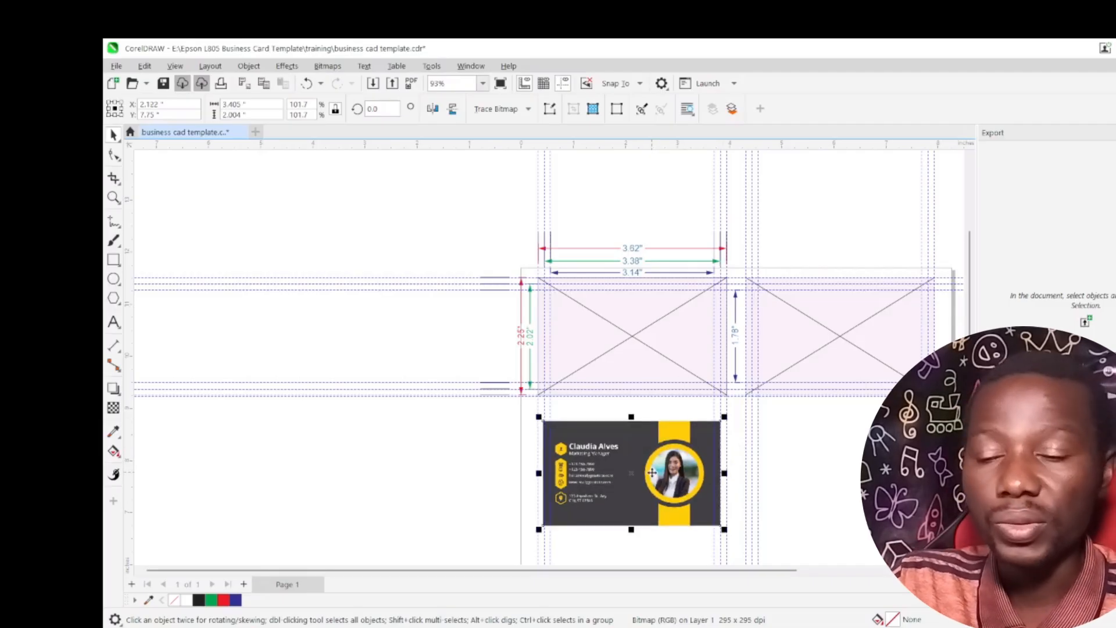
pyautogui.moveTo(641, 455); pyautogui.dragTo(642, 453)
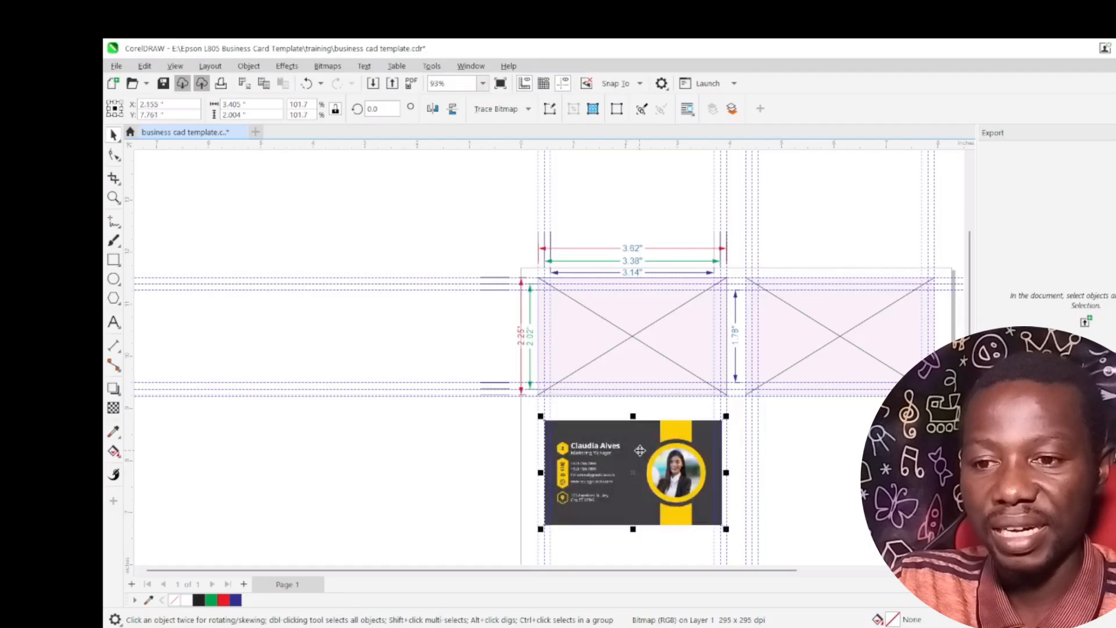
# - PowerClip the card image inside the first business card frame
pyautogui.rightClick(639, 449)
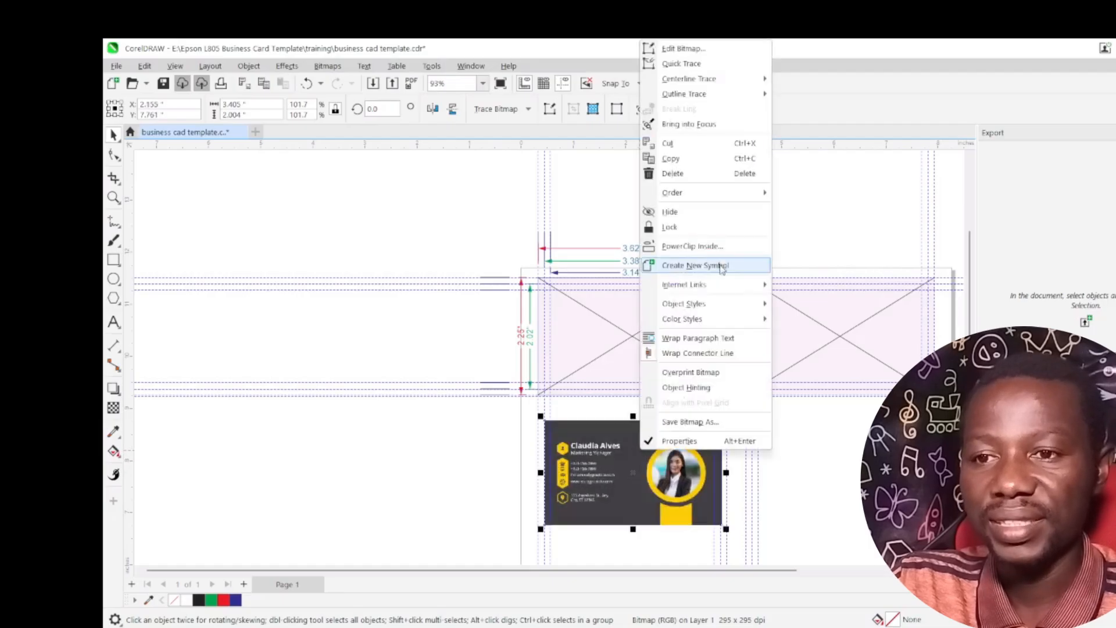
pyautogui.click(693, 246)
pyautogui.press('Escape')
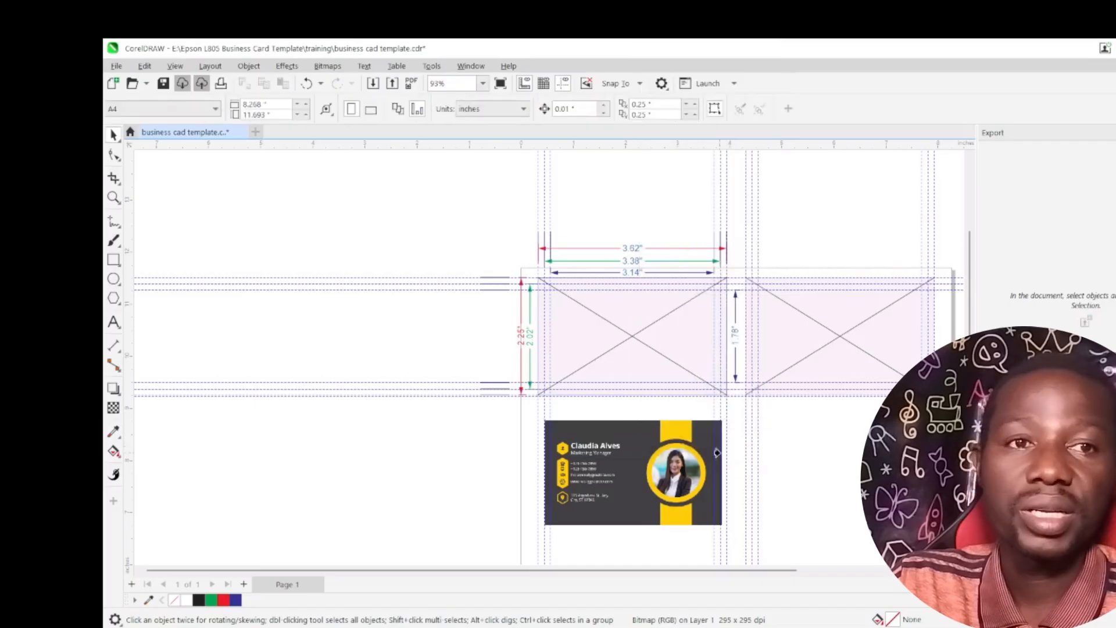
pyautogui.click(615, 325)
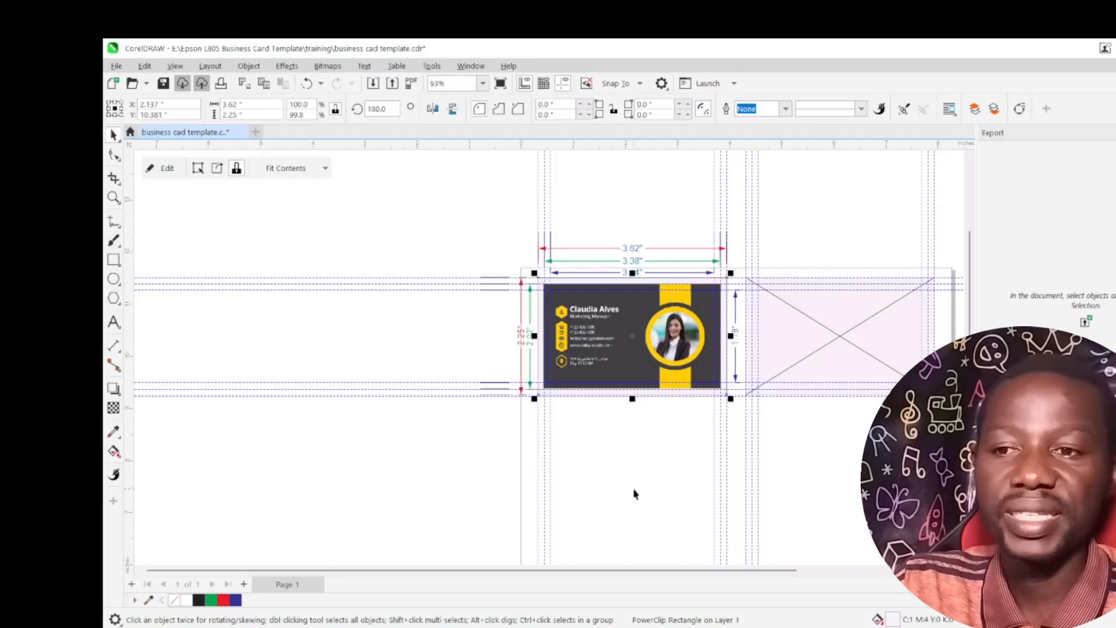
# - Open the first frame's PowerClip contents for editing and scale the card image proportionally from its centre to about 3.62 by 2.13 inches
pyautogui.click(687, 319)
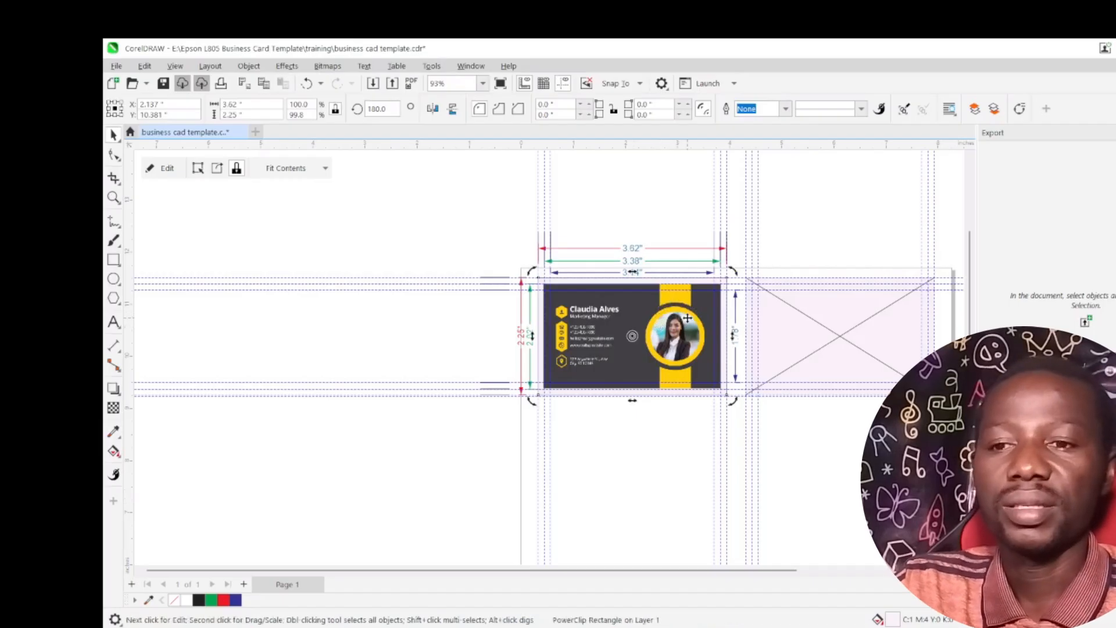
pyautogui.click(691, 358)
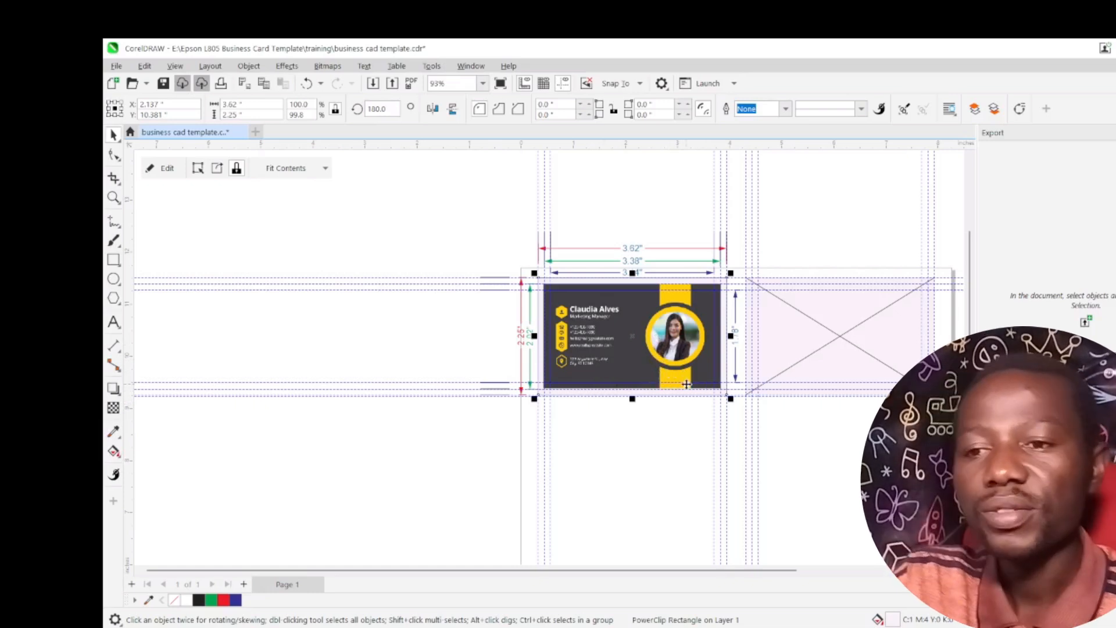
pyautogui.scroll(3, 697, 308)
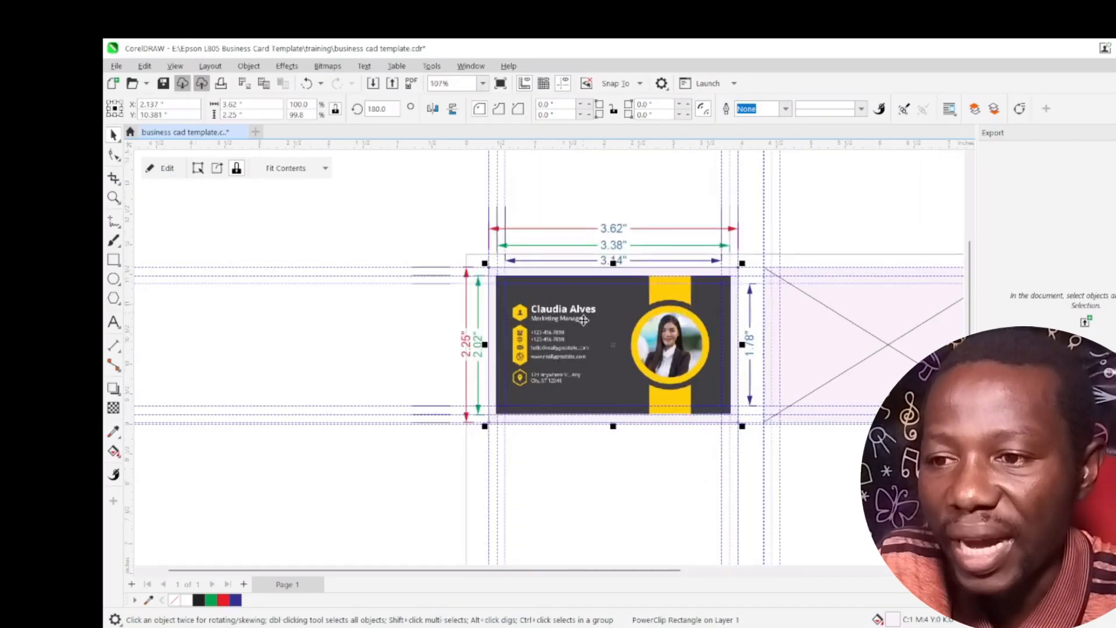
pyautogui.scroll(3, 625, 331)
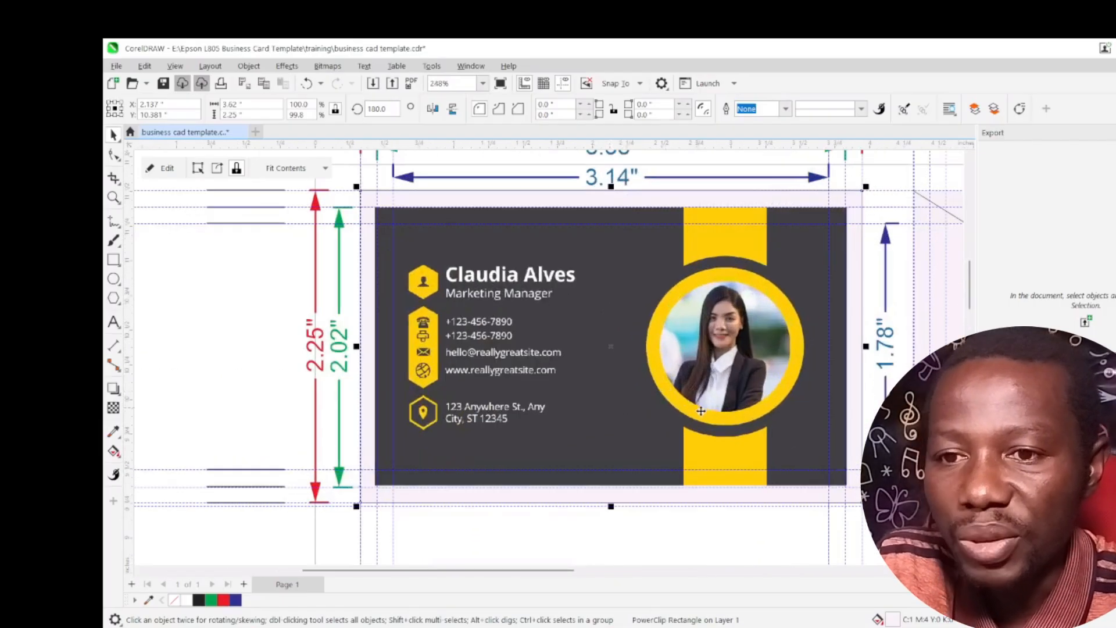
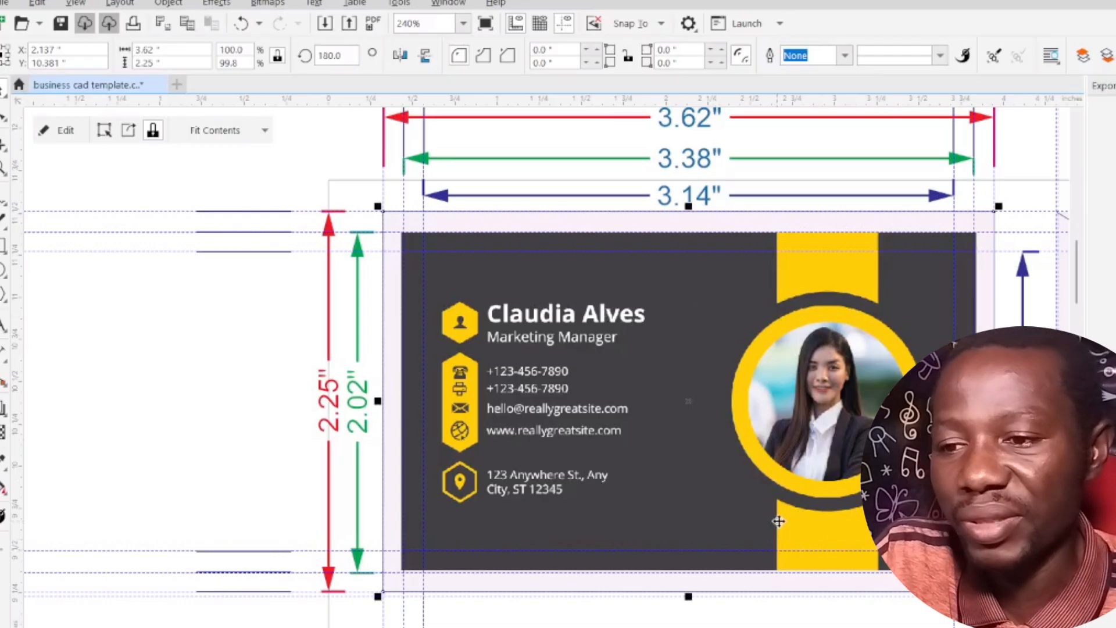
pyautogui.doubleClick(844, 404)
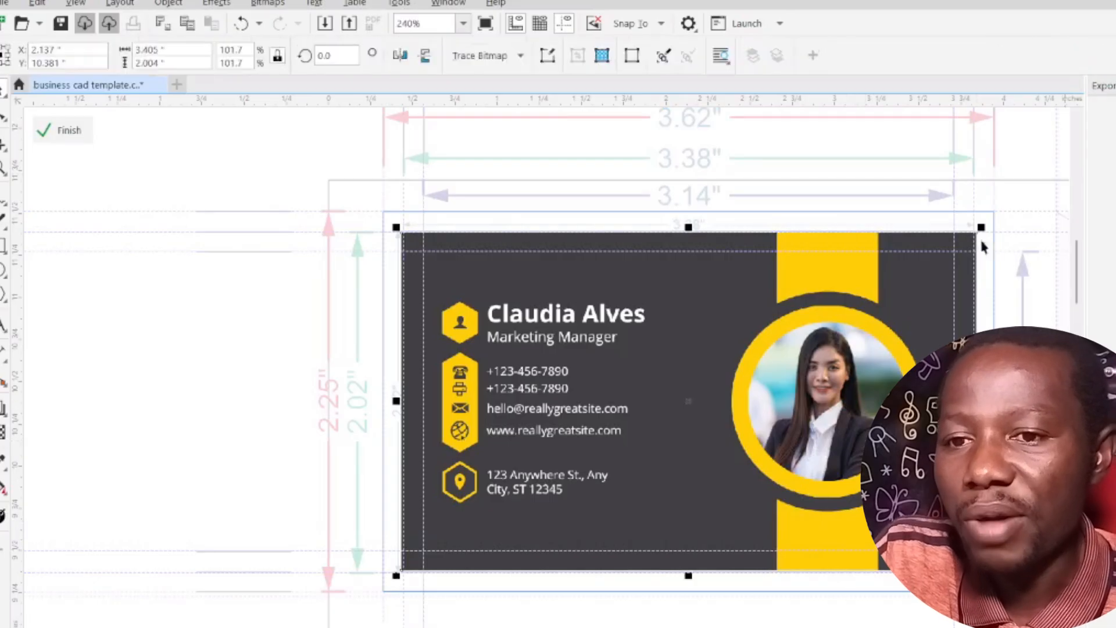
pyautogui.moveTo(983, 227); pyautogui.dragTo(1000, 207)
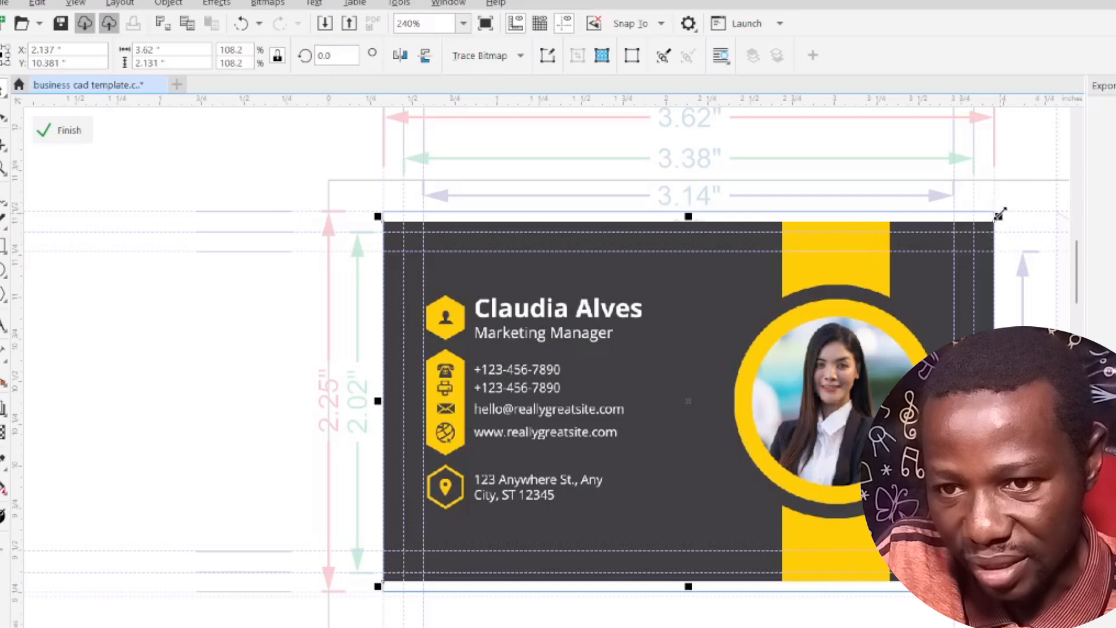
pyautogui.moveTo(1002, 210); pyautogui.dragTo(1022, 197)
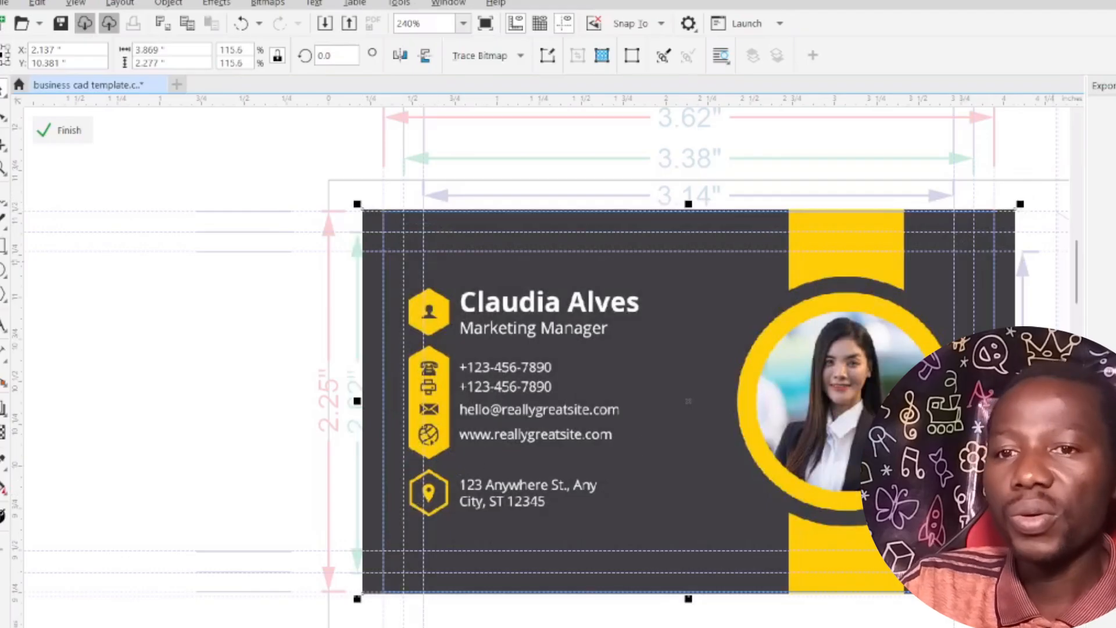
pyautogui.moveTo(1022, 205); pyautogui.dragTo(1000, 217)
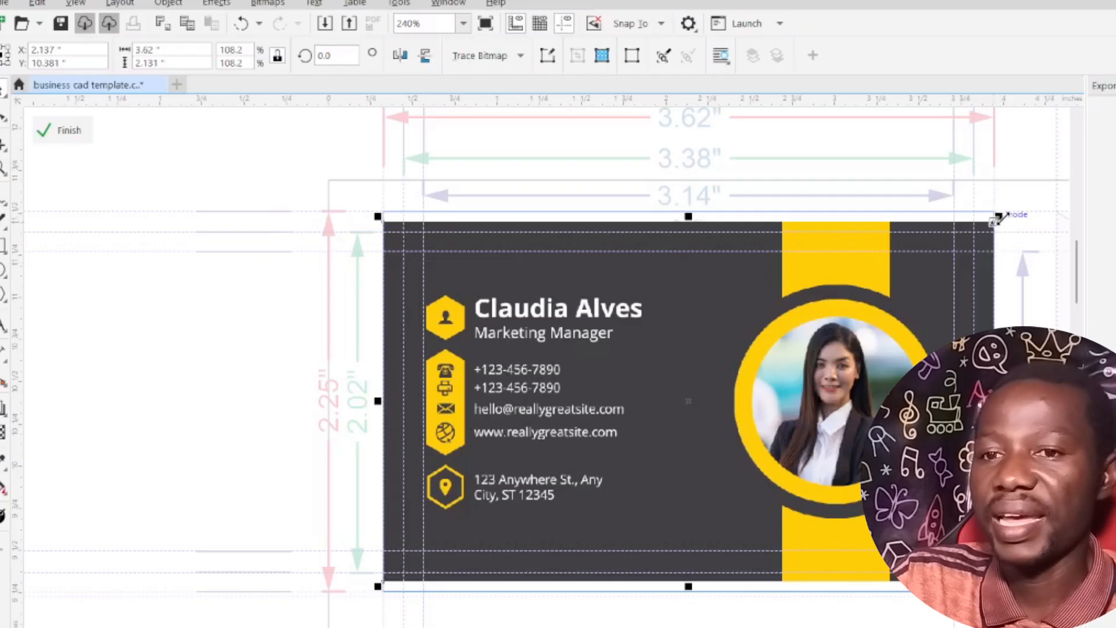
# - Scale the card image proportionally from its centre to about 3.38 by 1.99 inches and finish editing the first frame's contents
pyautogui.click(999, 215)
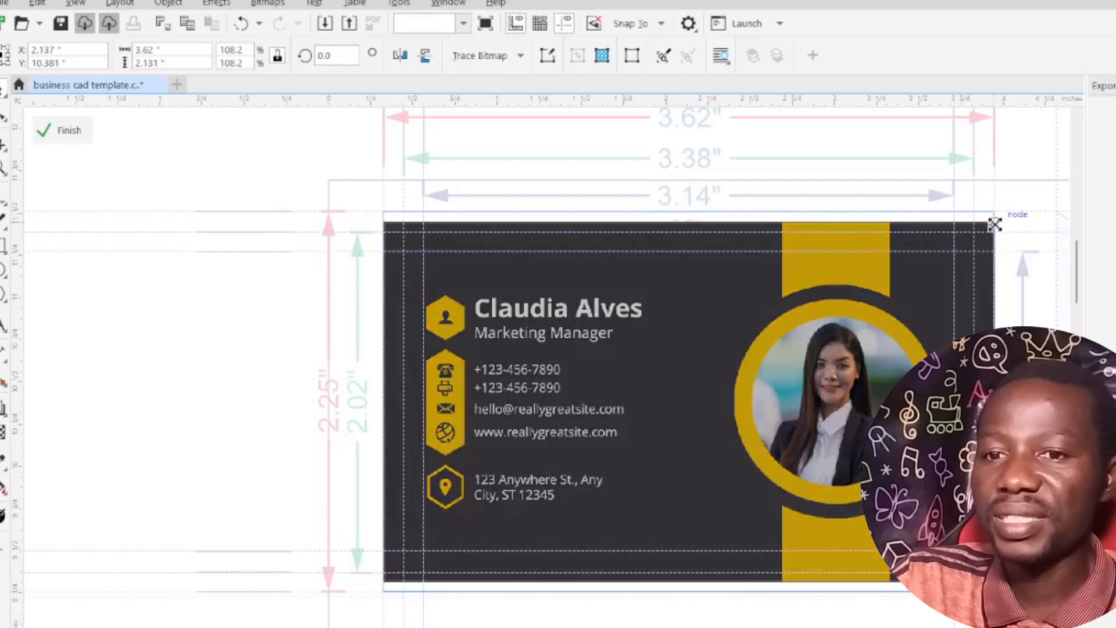
pyautogui.click(989, 228)
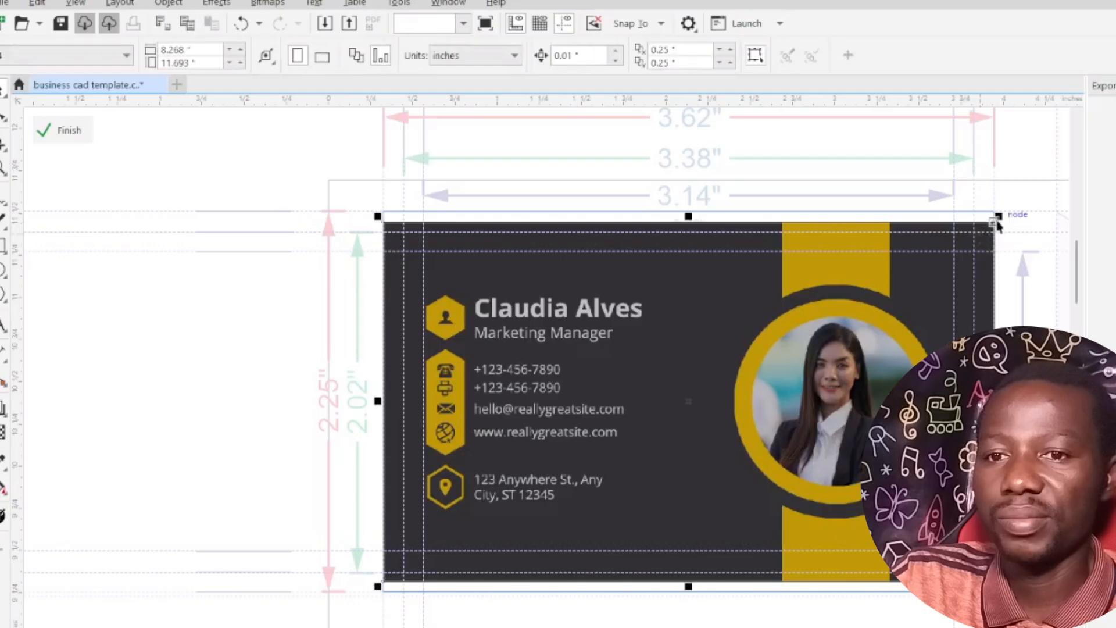
pyautogui.moveTo(1001, 217); pyautogui.dragTo(979, 227)
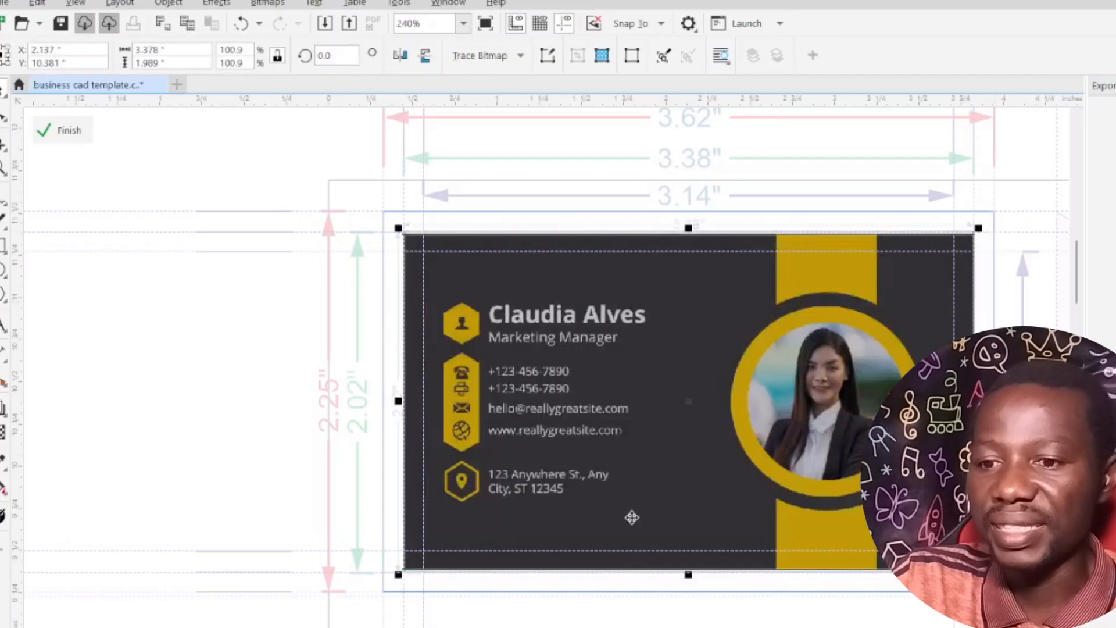
pyautogui.click(665, 619)
pyautogui.scroll(1, 700, 120)
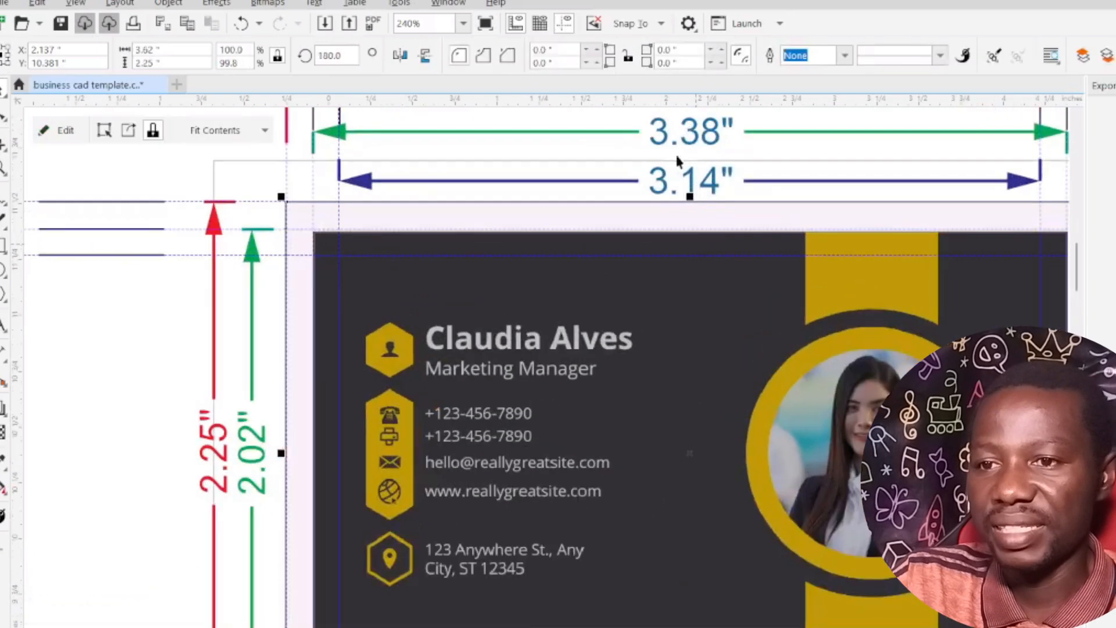
pyautogui.scroll(-2, 678, 169)
pyautogui.hotkey('ctrl', 'z')
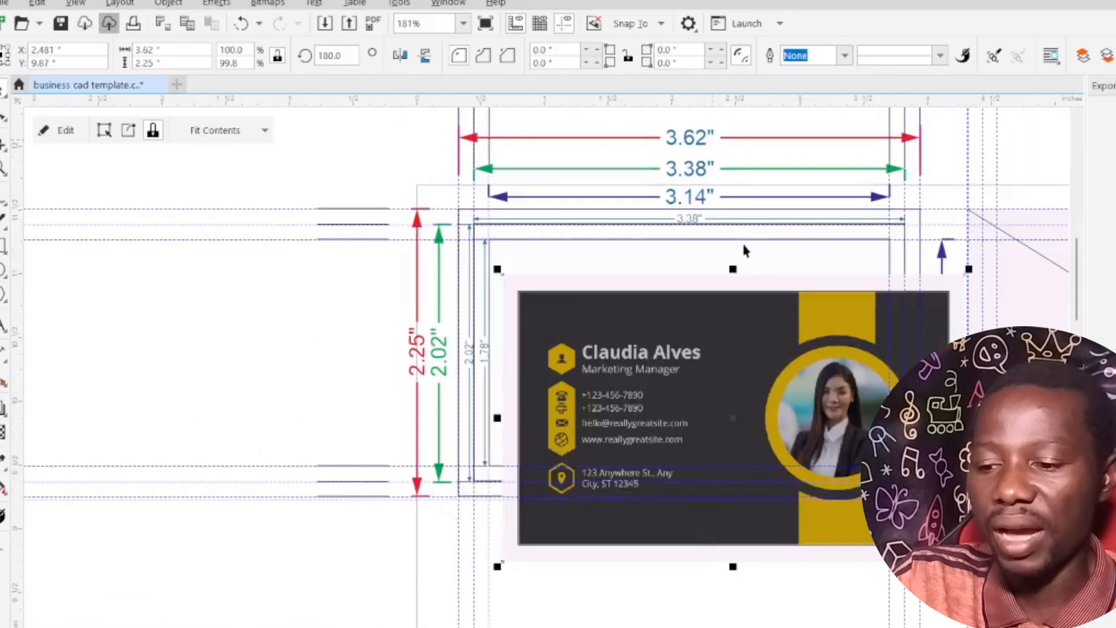
pyautogui.hotkey('ctrl', 'shift', 'z')
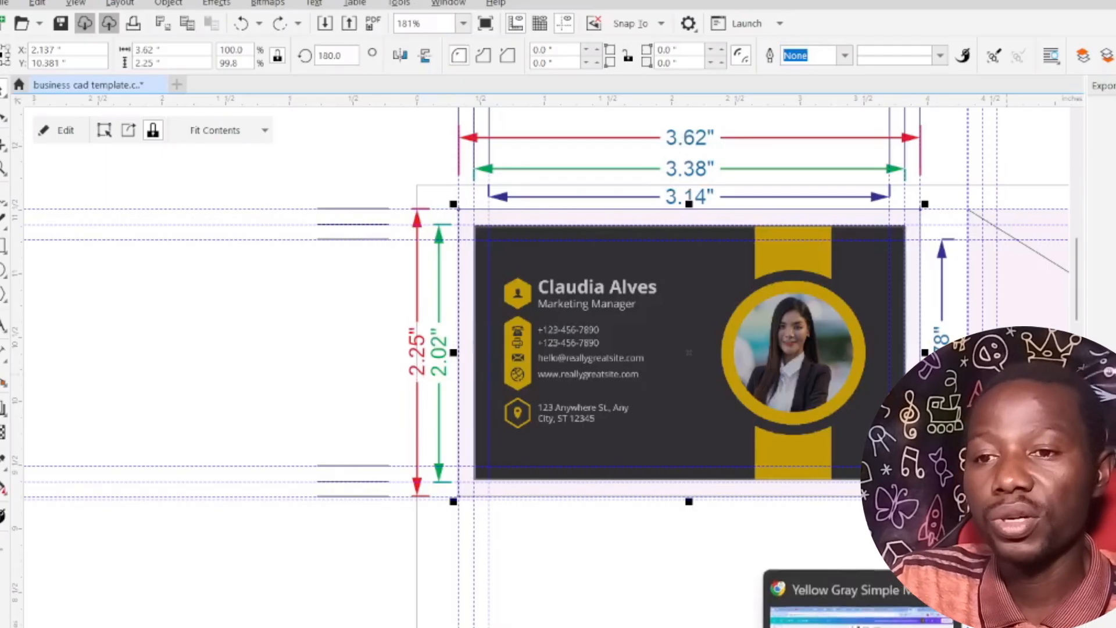
# - Switch to the Canva design and resize all its pages to the saved custom size of 3.62 × 2.25 in
pyautogui.click(842, 604)
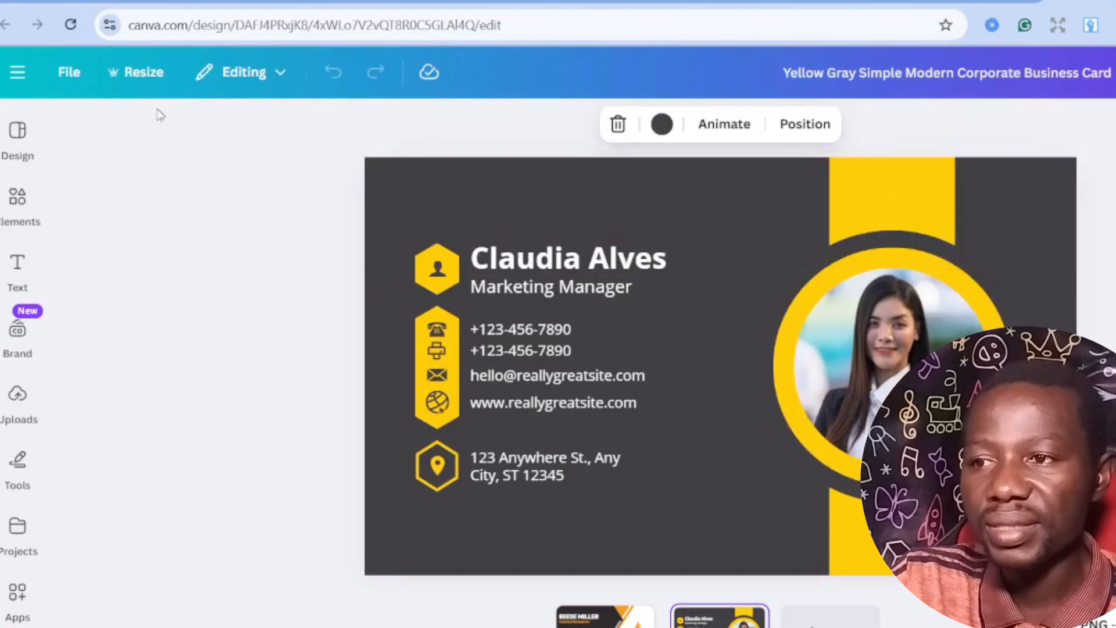
pyautogui.click(134, 72)
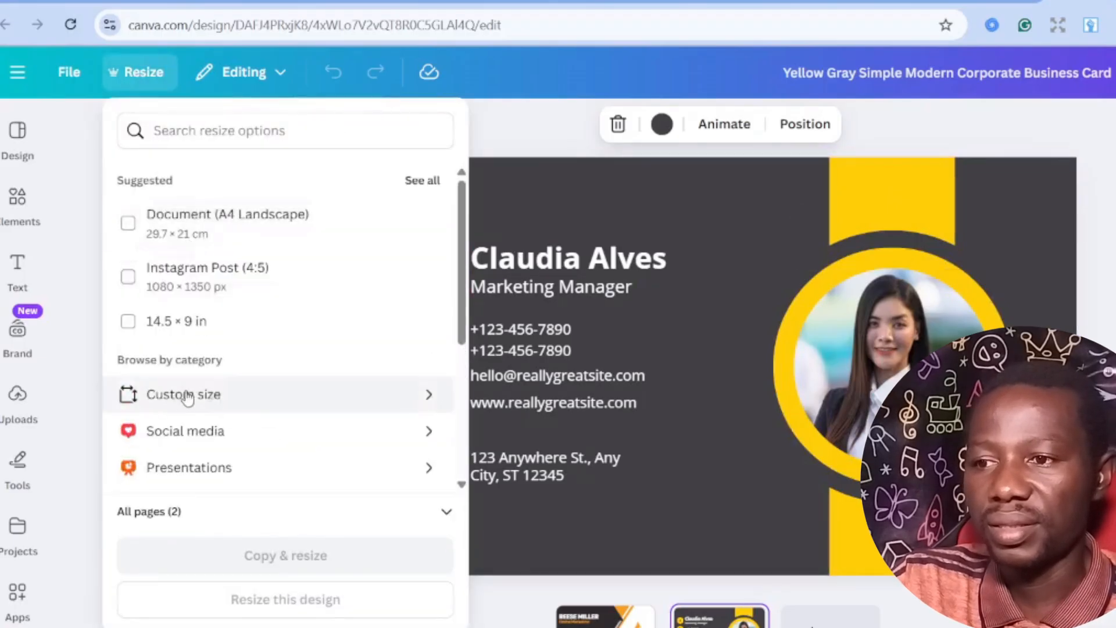
pyautogui.click(201, 394)
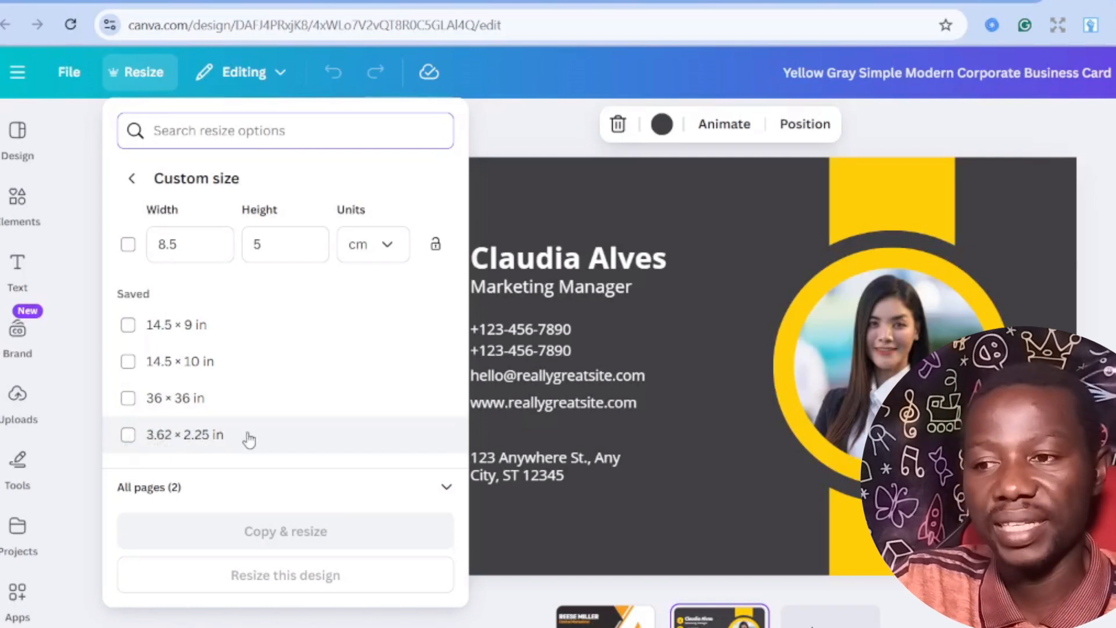
pyautogui.click(130, 437)
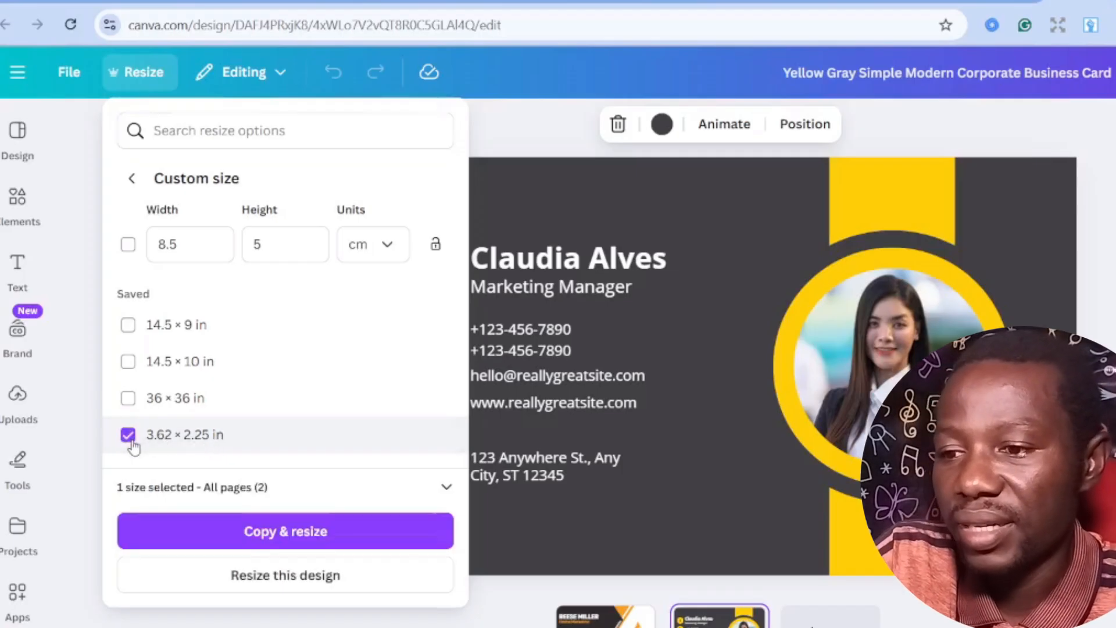
pyautogui.click(297, 579)
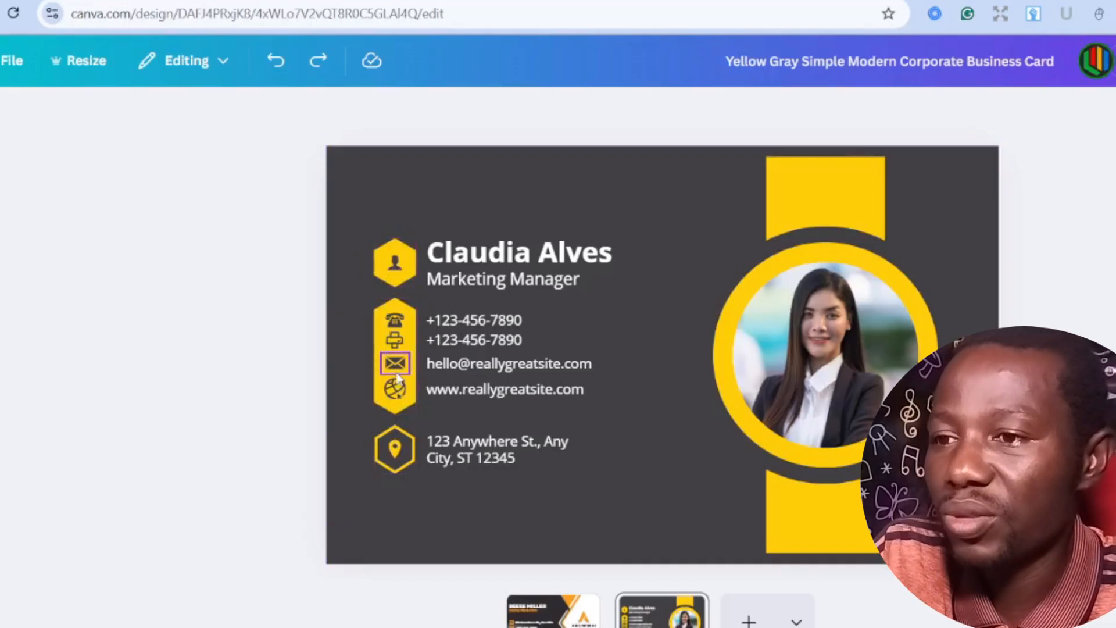
# - Show the rulers and place a vertical guide beside the outer edge of the contact icons
pyautogui.click(441, 460)
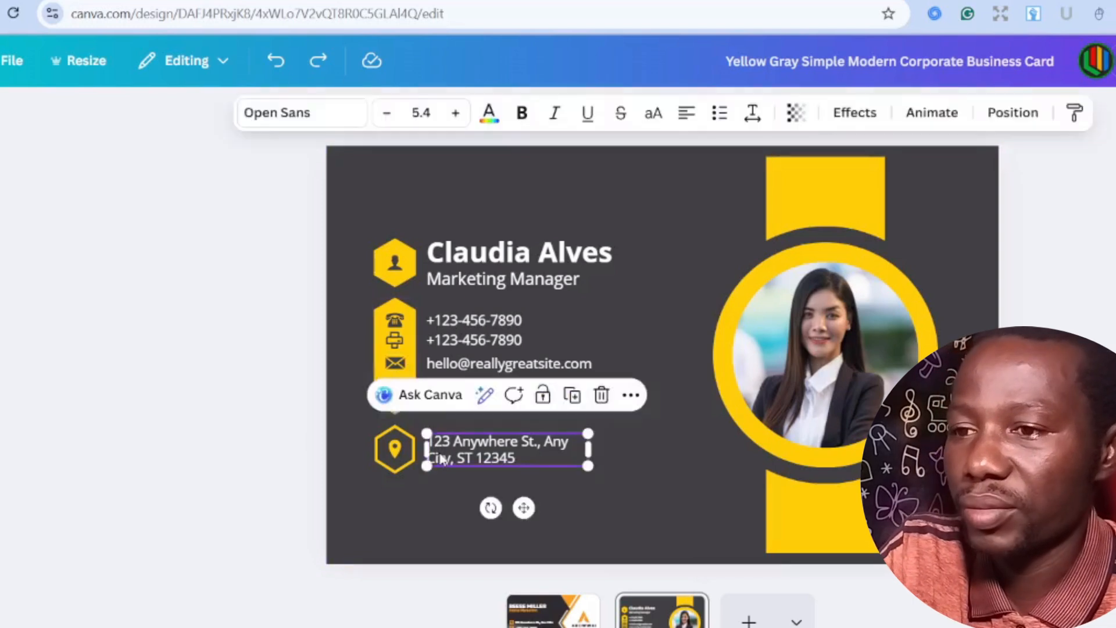
pyautogui.hotkey('shift', 'r')
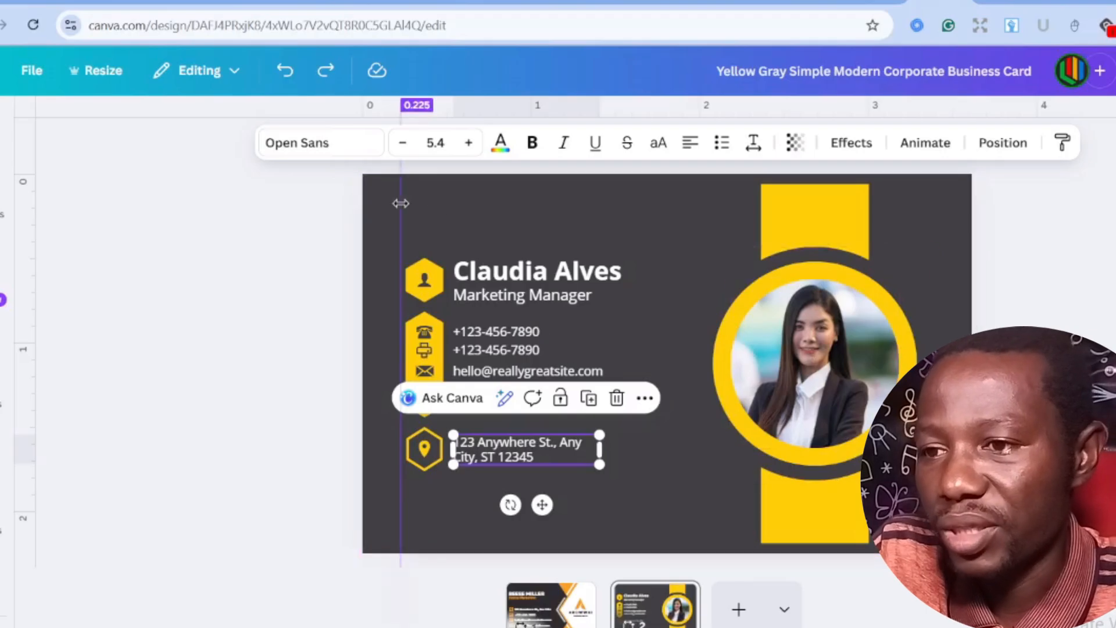
pyautogui.moveTo(401, 204); pyautogui.dragTo(409, 227)
# - Check the first frame's margin guidelines in CorelDRAW, and back in Canva place a vertical guide at 0.261 inches along the contact icons
pyautogui.hotkey('alt', 'Tab')
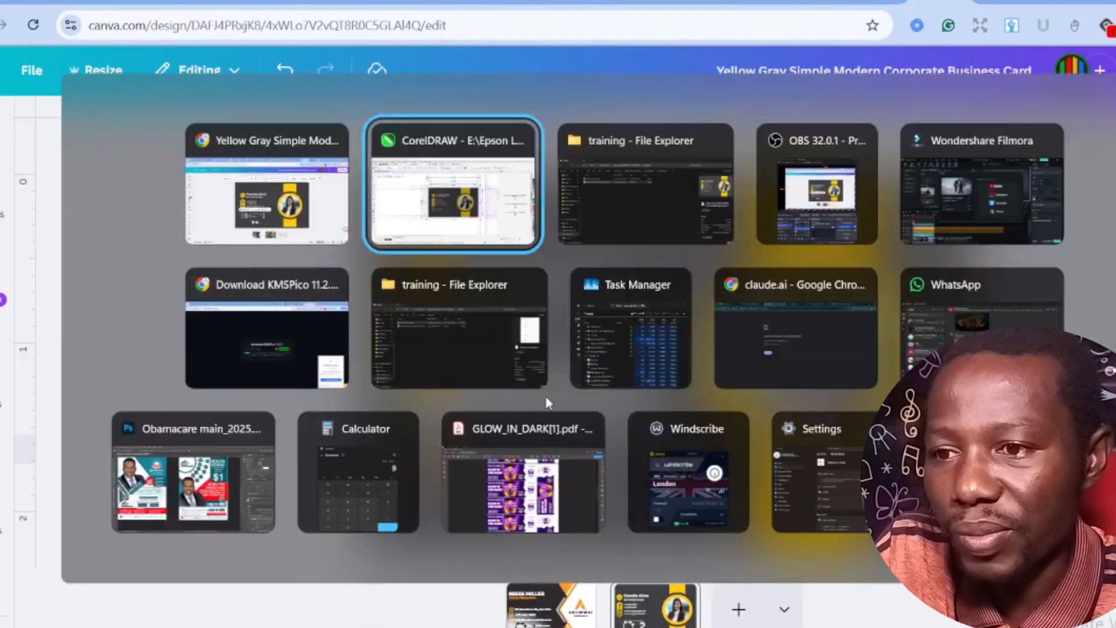
pyautogui.scroll(2, 426, 322)
pyautogui.scroll(-2, 448, 229)
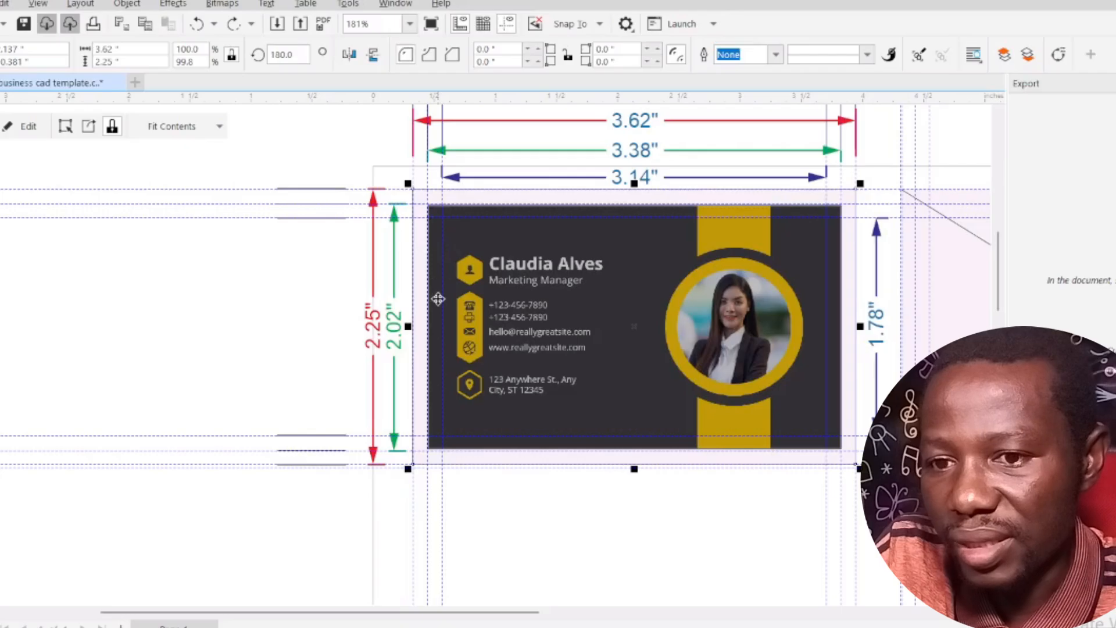
pyautogui.press('Escape')
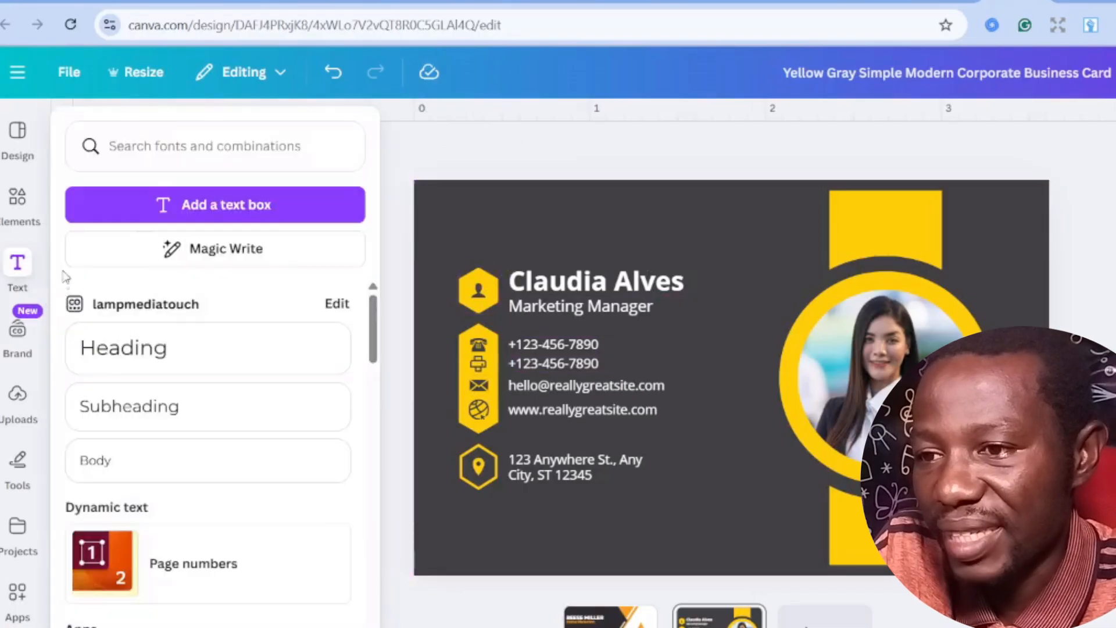
pyautogui.moveTo(60, 277); pyautogui.dragTo(413, 280)
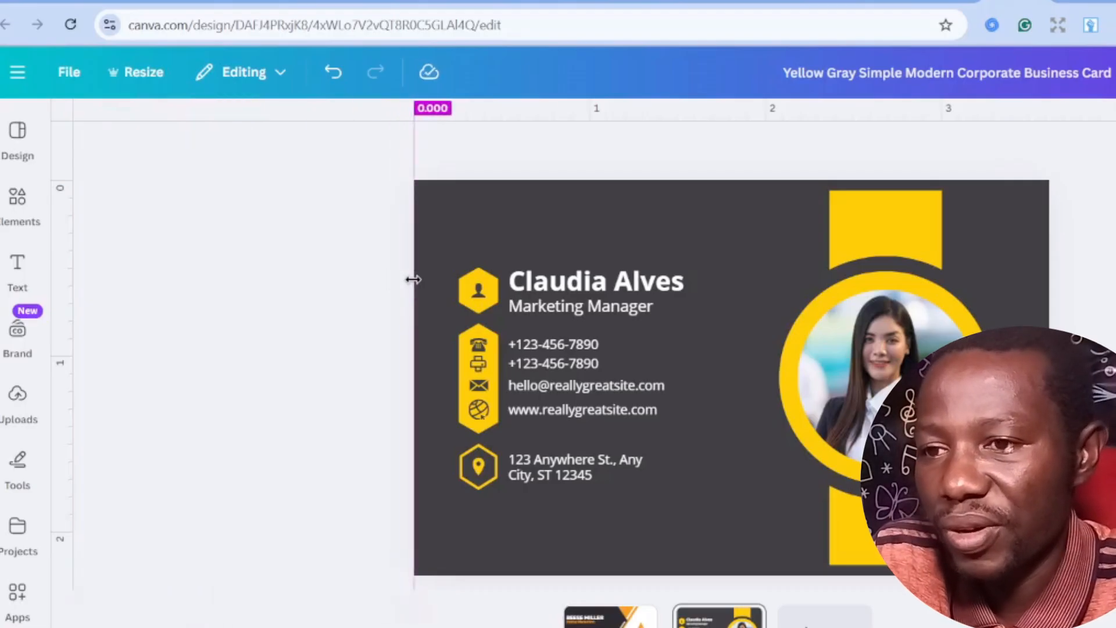
pyautogui.moveTo(413, 279); pyautogui.dragTo(414, 279)
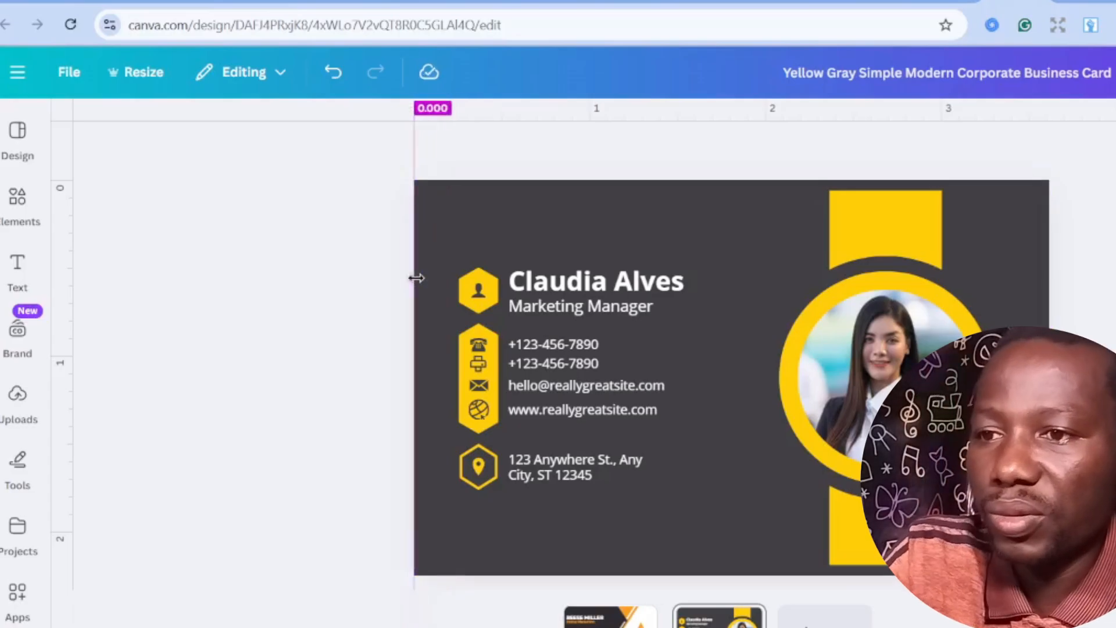
pyautogui.moveTo(417, 278); pyautogui.dragTo(459, 288)
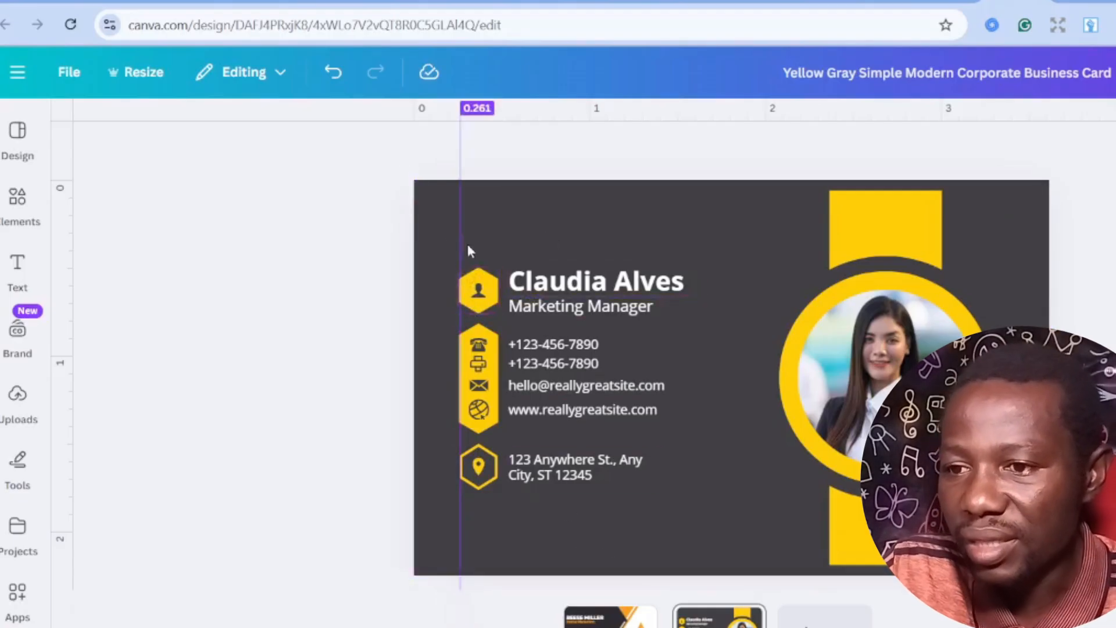
pyautogui.moveTo(460, 247); pyautogui.dragTo(463, 247)
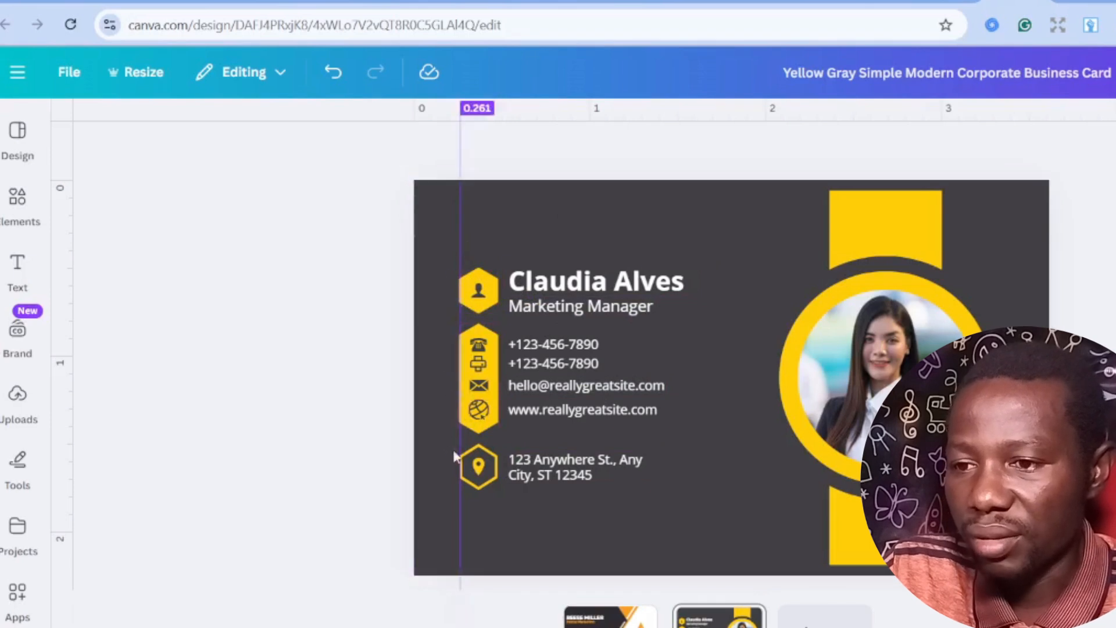
pyautogui.moveTo(460, 393); pyautogui.dragTo(461, 393)
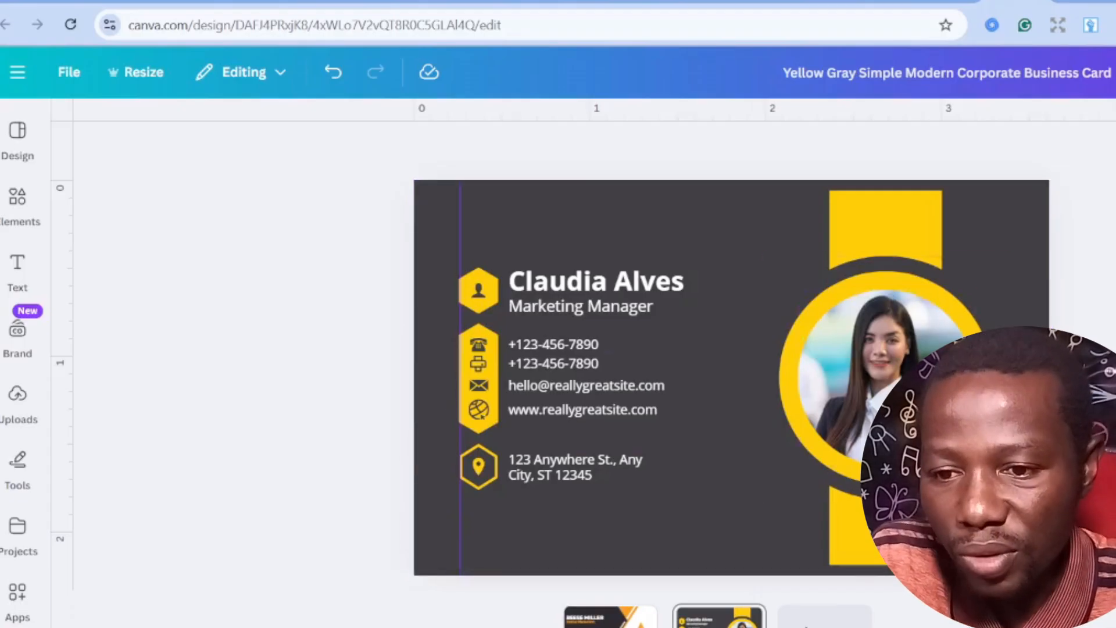
# - Stretch the yellow vertical stripe behind the portrait until it reaches the card's upper and lower edges
pyautogui.click(929, 244)
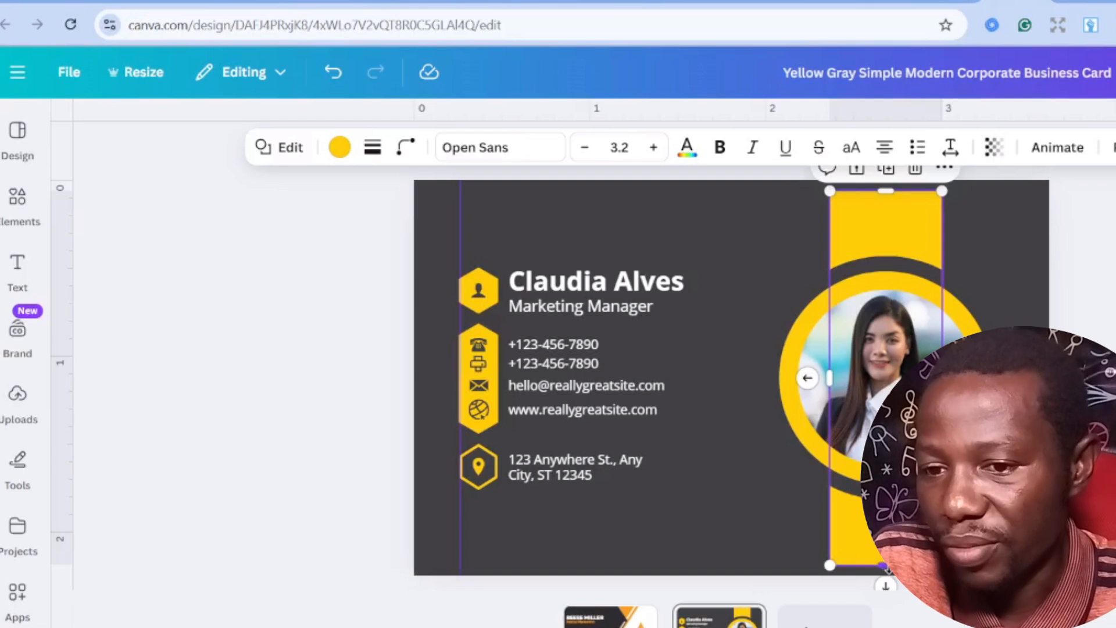
pyautogui.moveTo(884, 566); pyautogui.dragTo(884, 576)
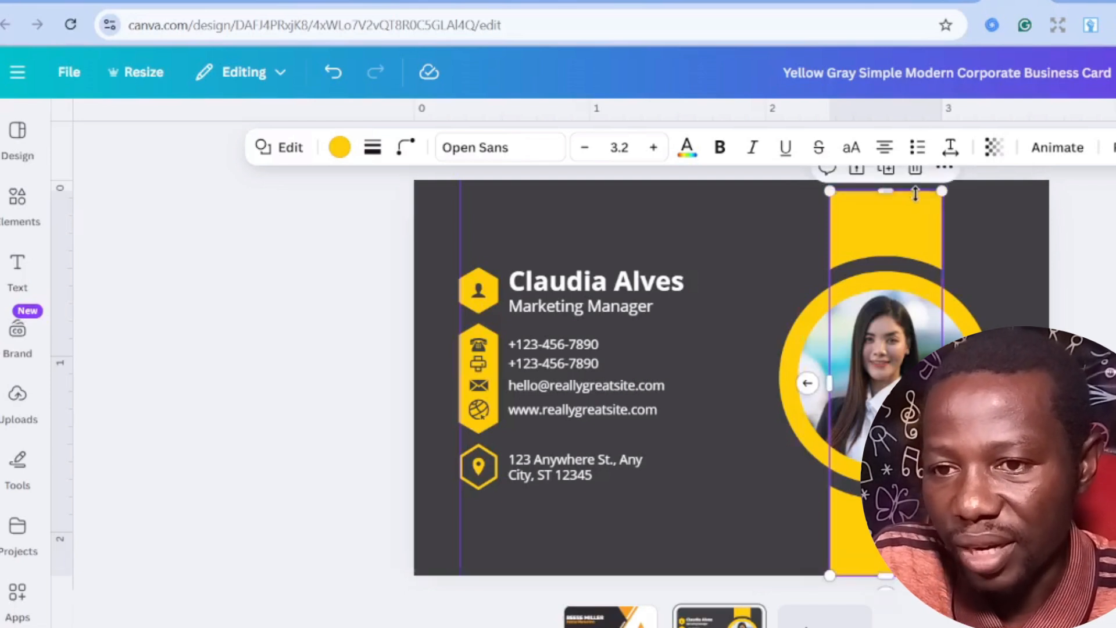
pyautogui.moveTo(884, 194); pyautogui.dragTo(883, 183)
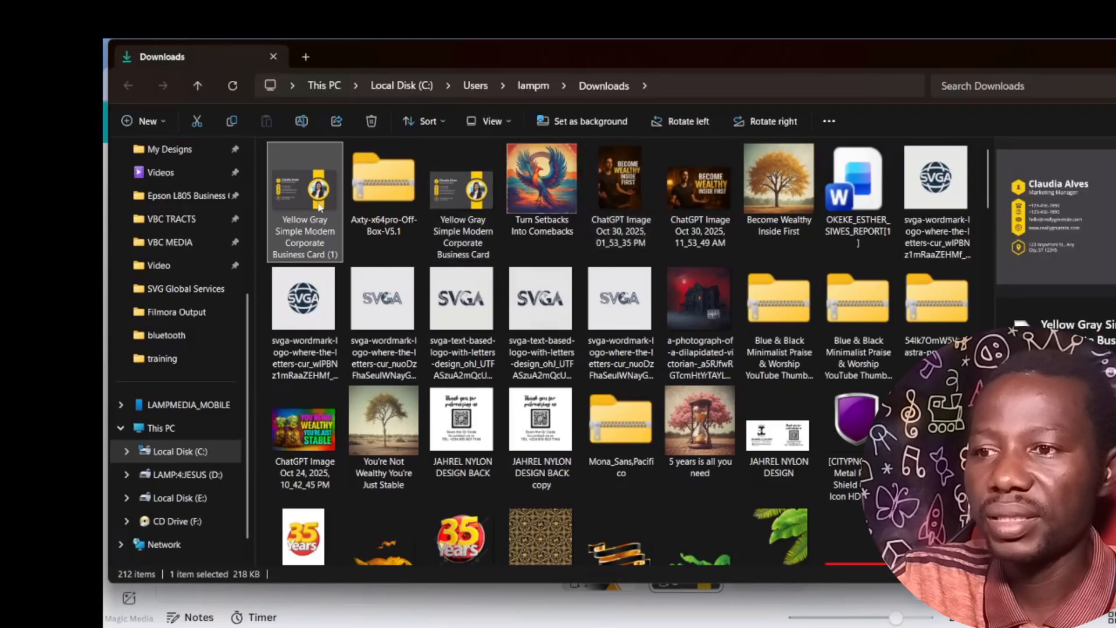
# - Import Yellow Gray Simple Modern Corporate Business Card (1) from the Downloads folder into the CorelDRAW template and place it beneath the first frame
pyautogui.moveTo(291, 201); pyautogui.dragTo(647, 520)
pyautogui.hotkey('alt', 'Tab')
pyautogui.scroll(-2, 672, 407)
pyautogui.moveTo(731, 460); pyautogui.dragTo(745, 518)
# - Open the first frame's PowerClip contents and delete the old card image from it
pyautogui.click(704, 403)
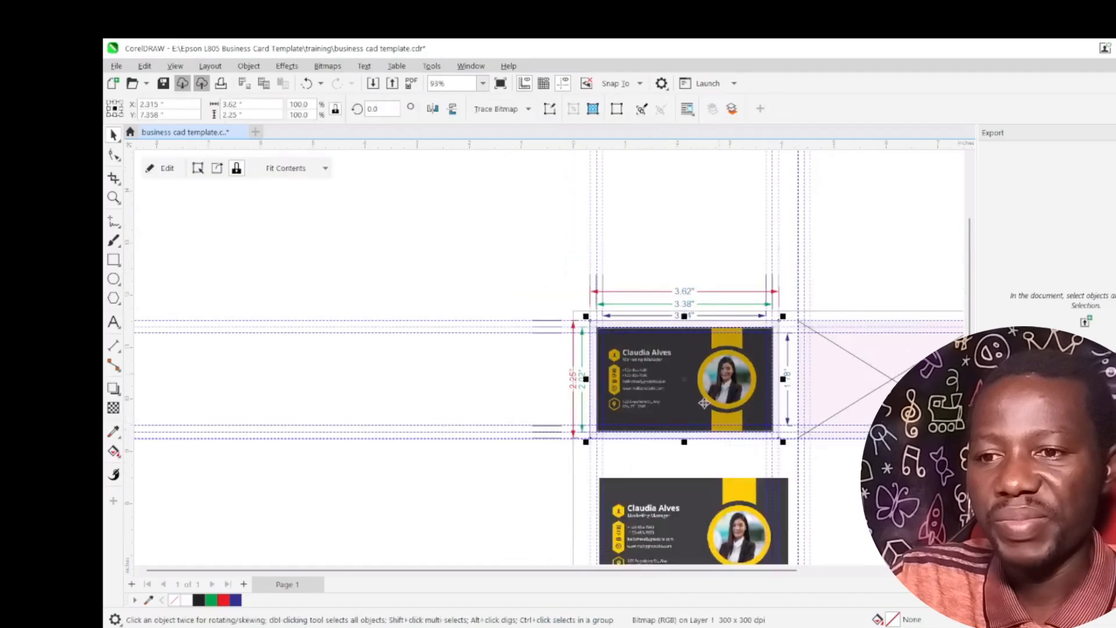
pyautogui.click(721, 345)
pyautogui.doubleClick(721, 386)
pyautogui.click(721, 414)
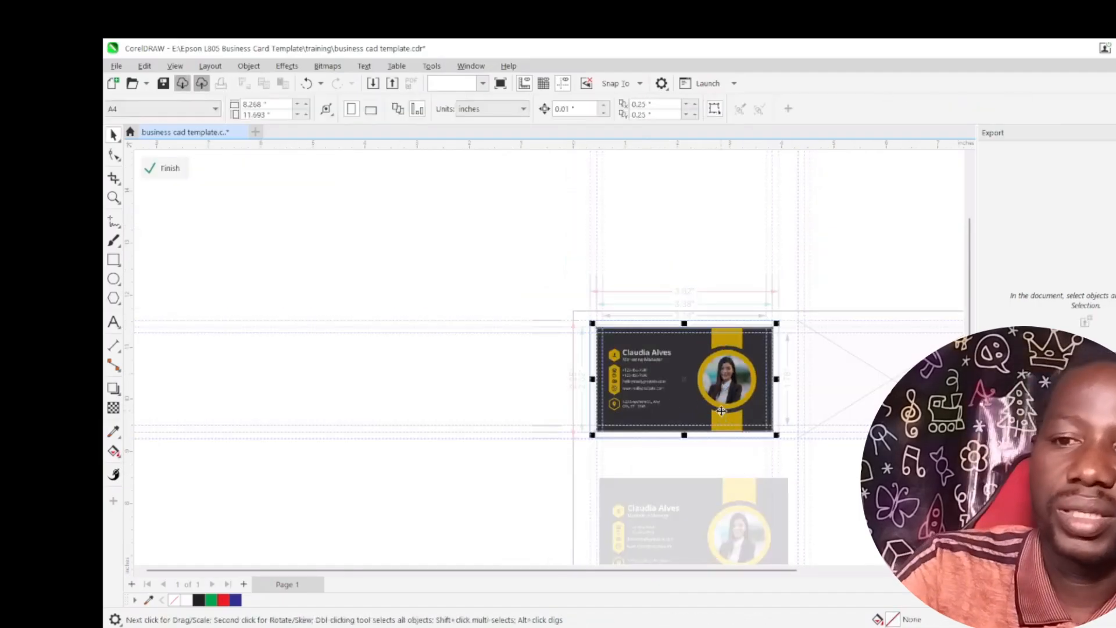
pyautogui.press('Delete')
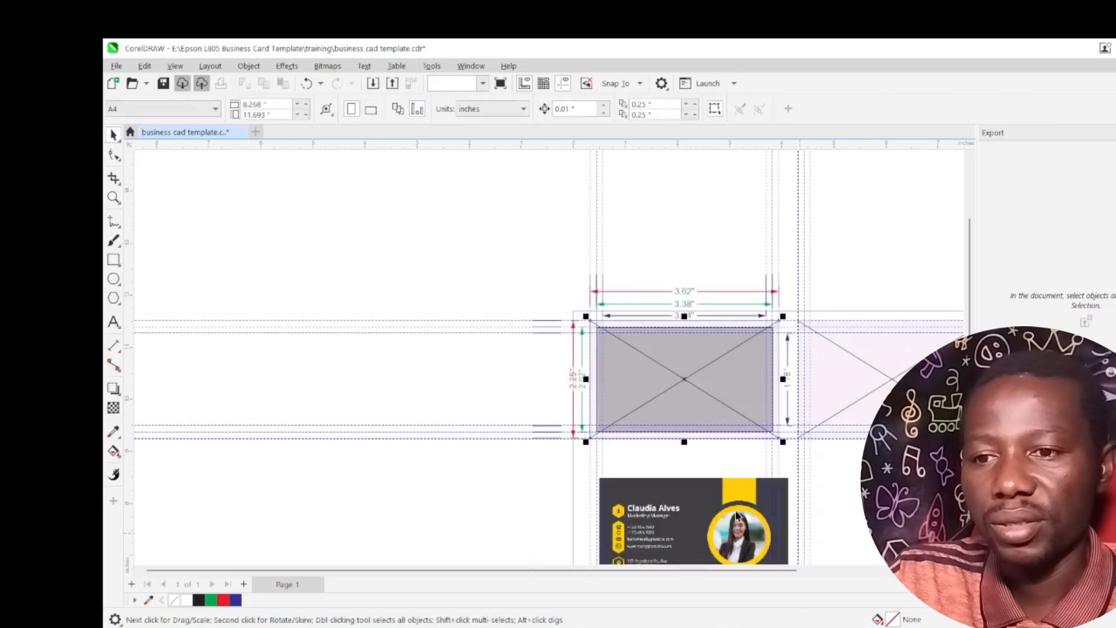
pyautogui.click(730, 347)
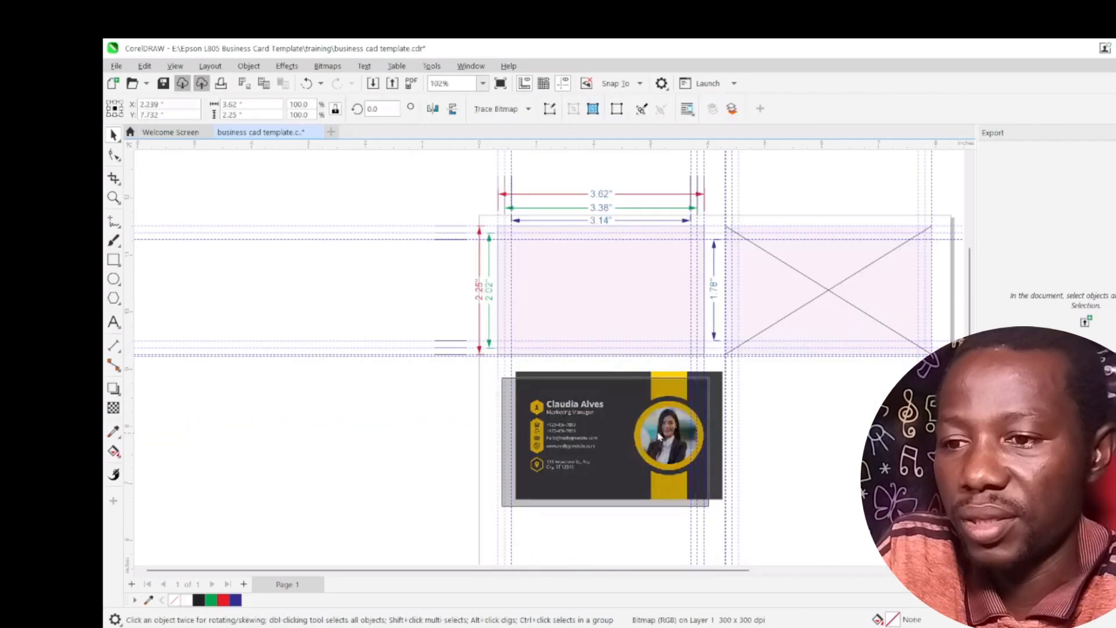
# - Line up the new card image directly beneath the first frame and PowerClip it inside that frame
pyautogui.moveTo(659, 436); pyautogui.dragTo(639, 420)
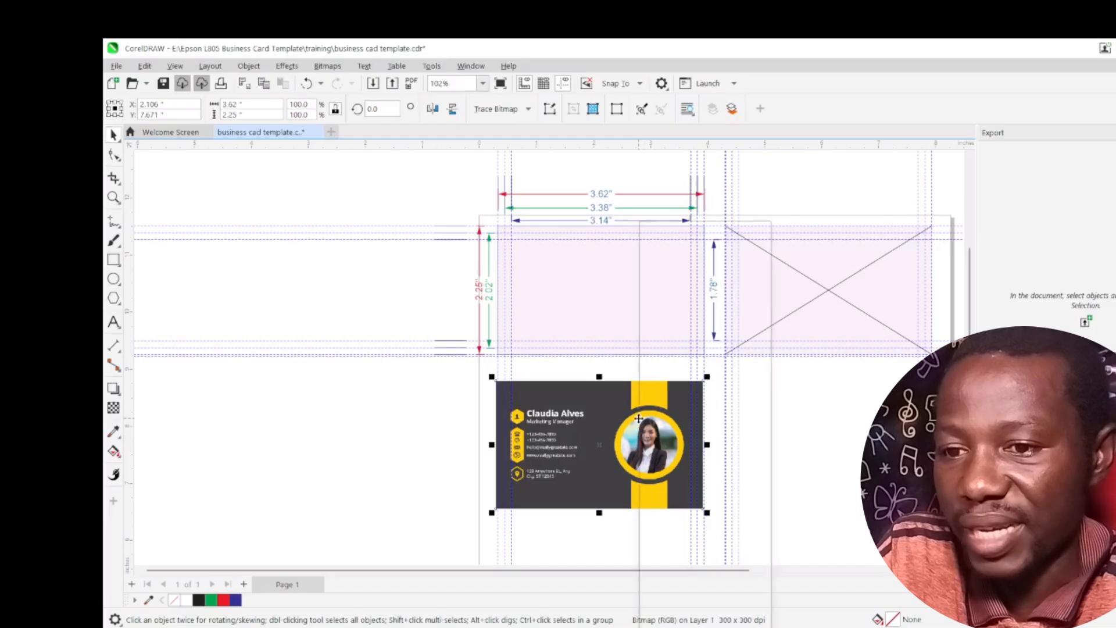
pyautogui.rightClick(639, 418)
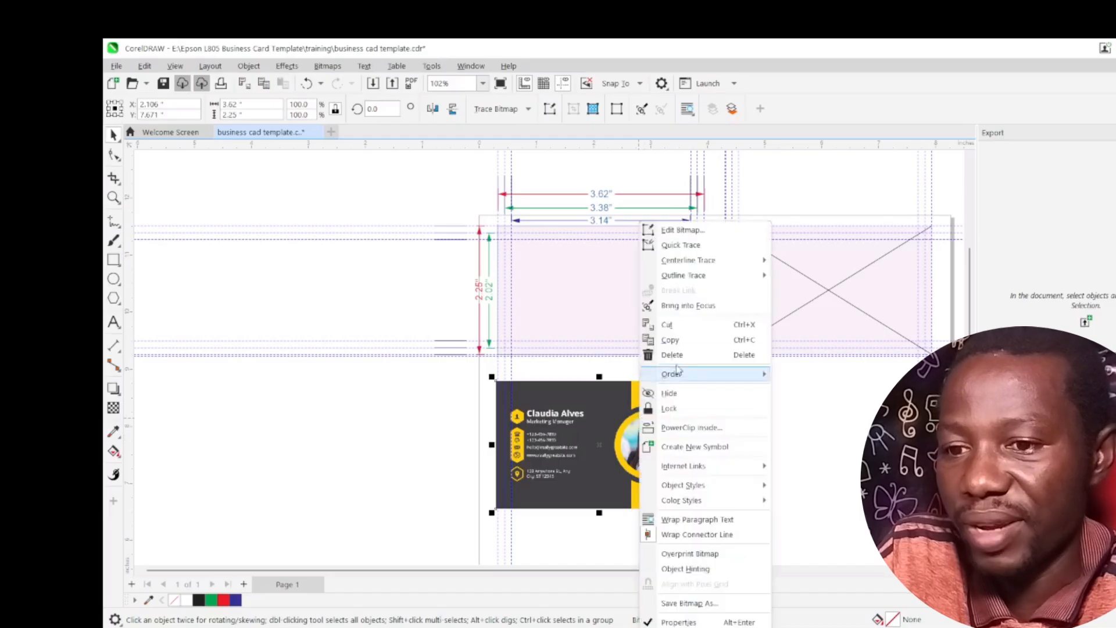
pyautogui.click(686, 428)
pyautogui.click(600, 280)
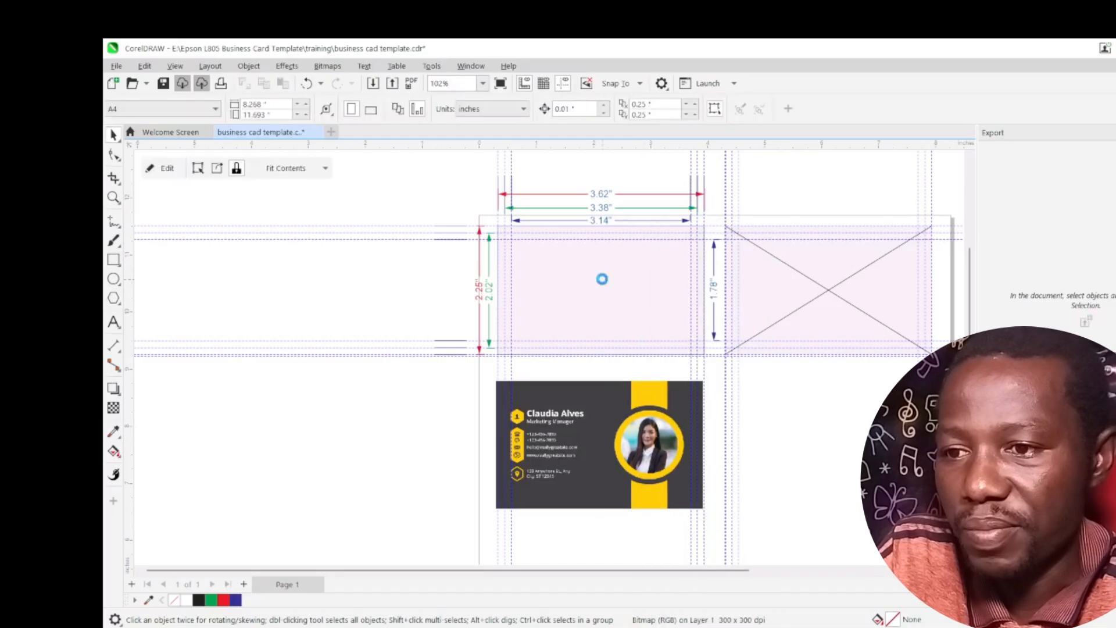
pyautogui.scroll(4, 549, 278)
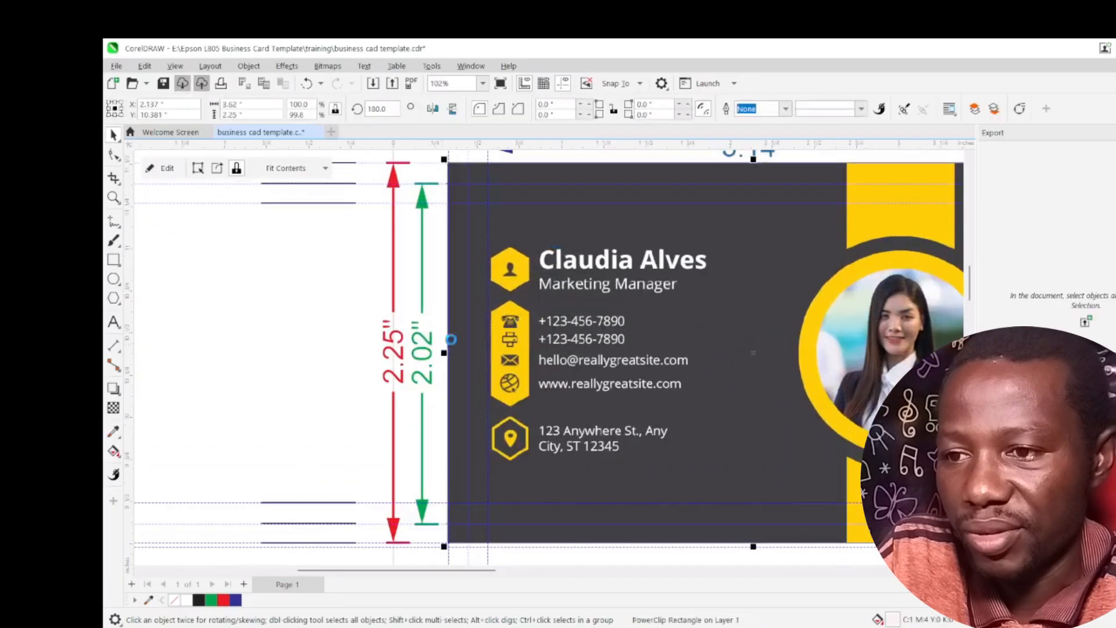
pyautogui.scroll(-4, 503, 314)
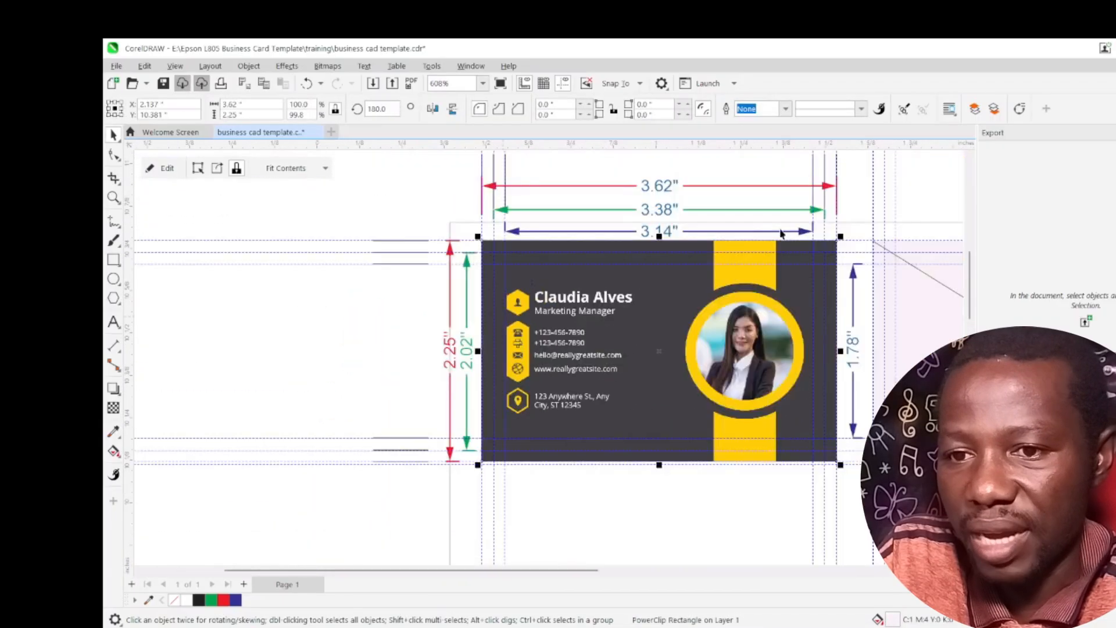
pyautogui.scroll(3, 815, 265)
pyautogui.scroll(-2, 817, 264)
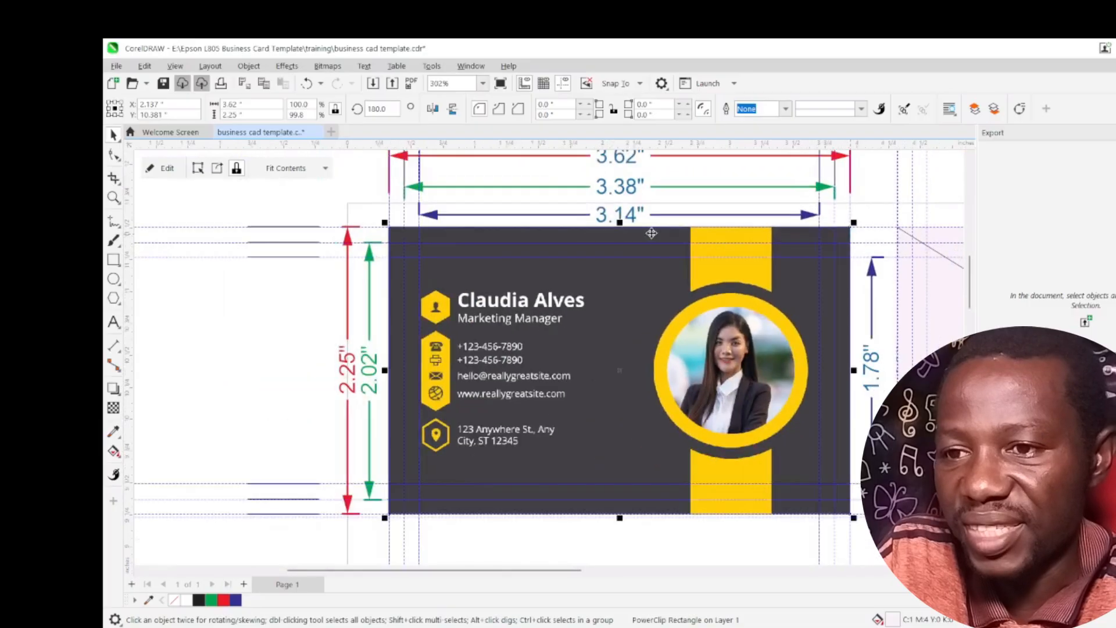
pyautogui.scroll(-1, 544, 263)
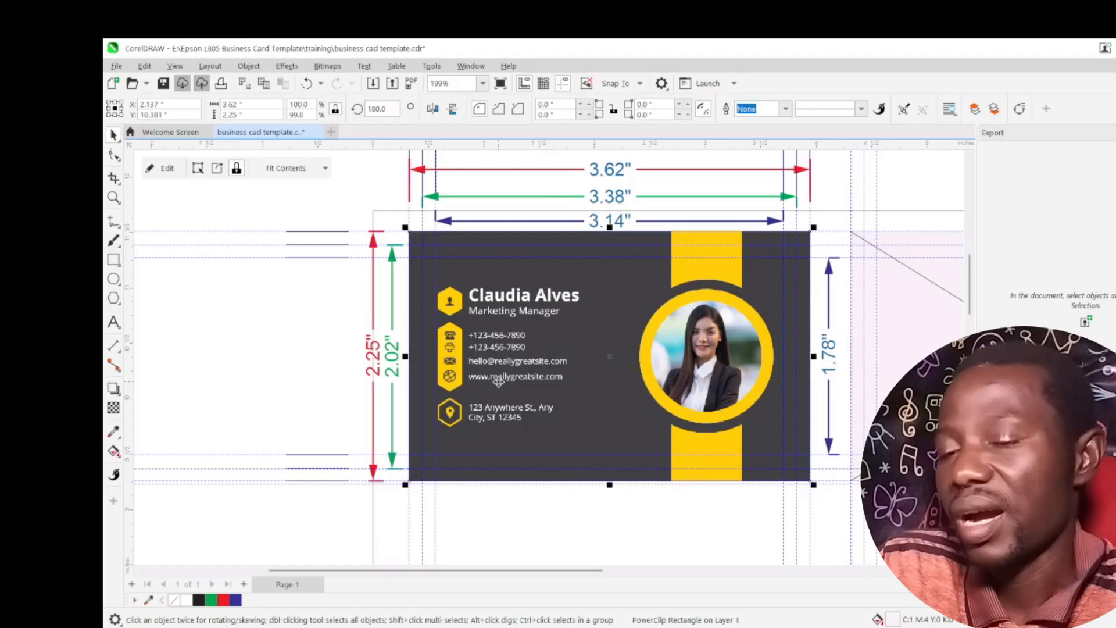
pyautogui.scroll(-3, 397, 338)
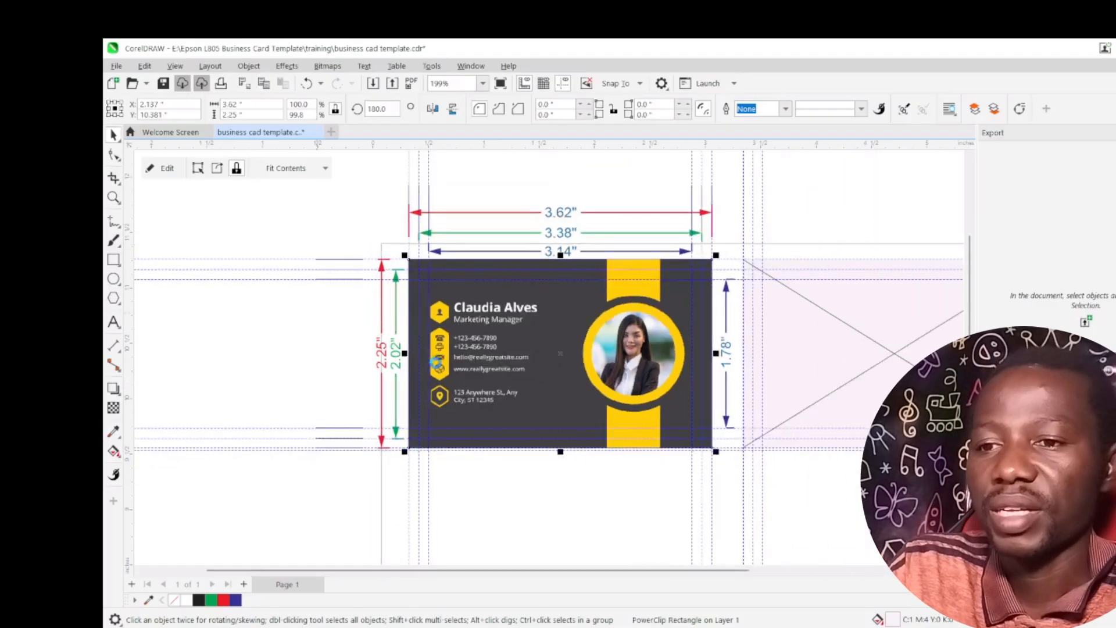
pyautogui.scroll(2, 656, 401)
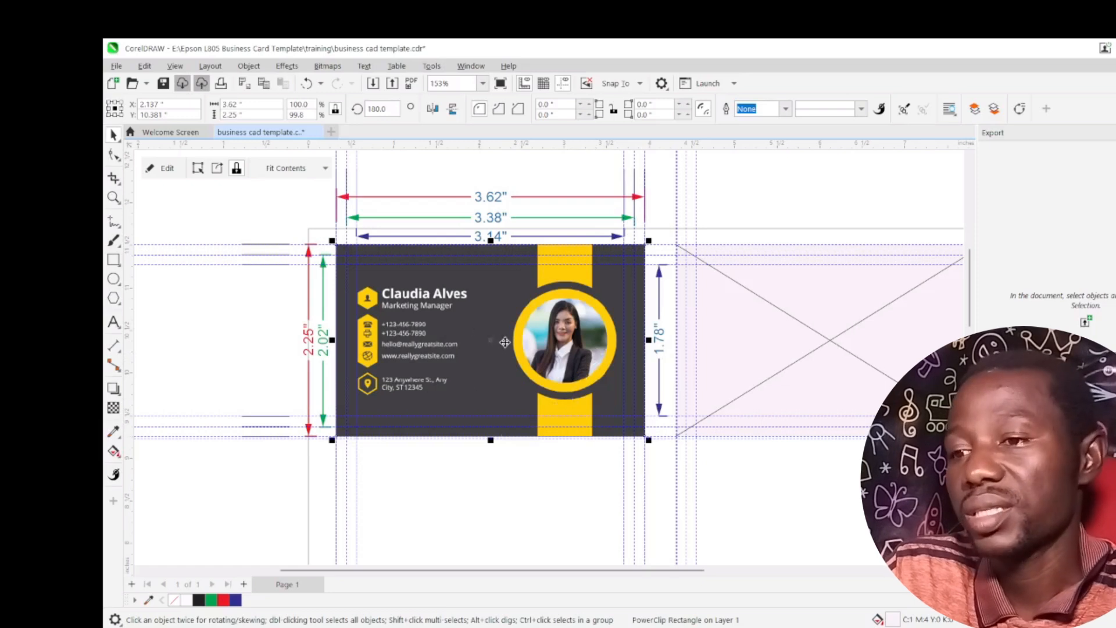
pyautogui.scroll(-2, 456, 324)
pyautogui.scroll(2, 501, 320)
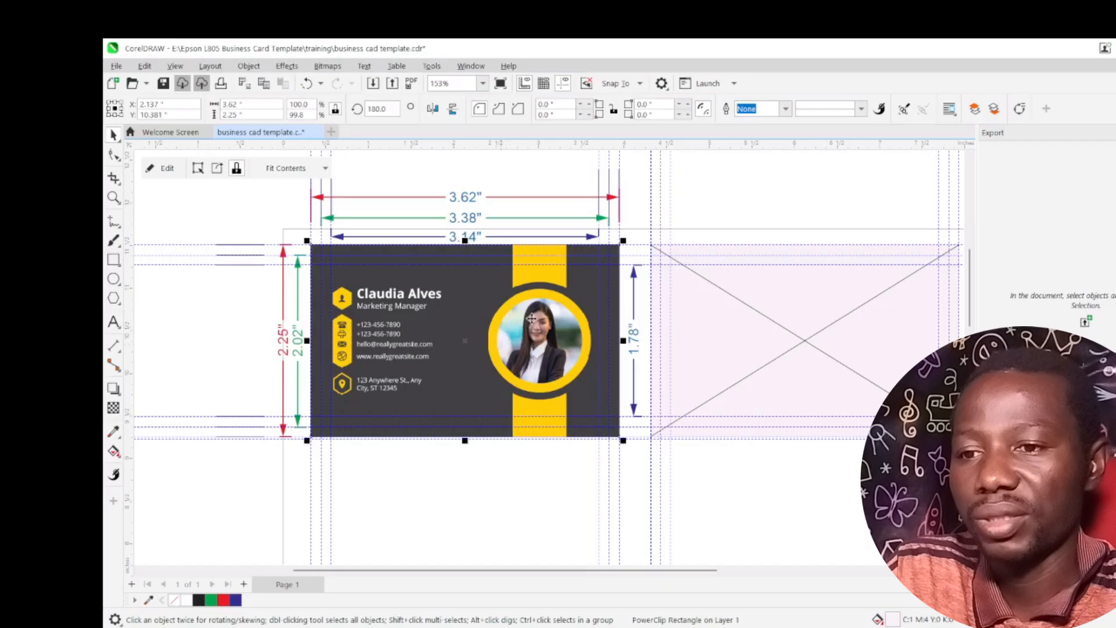
pyautogui.scroll(1, 494, 344)
pyautogui.scroll(-2, 541, 358)
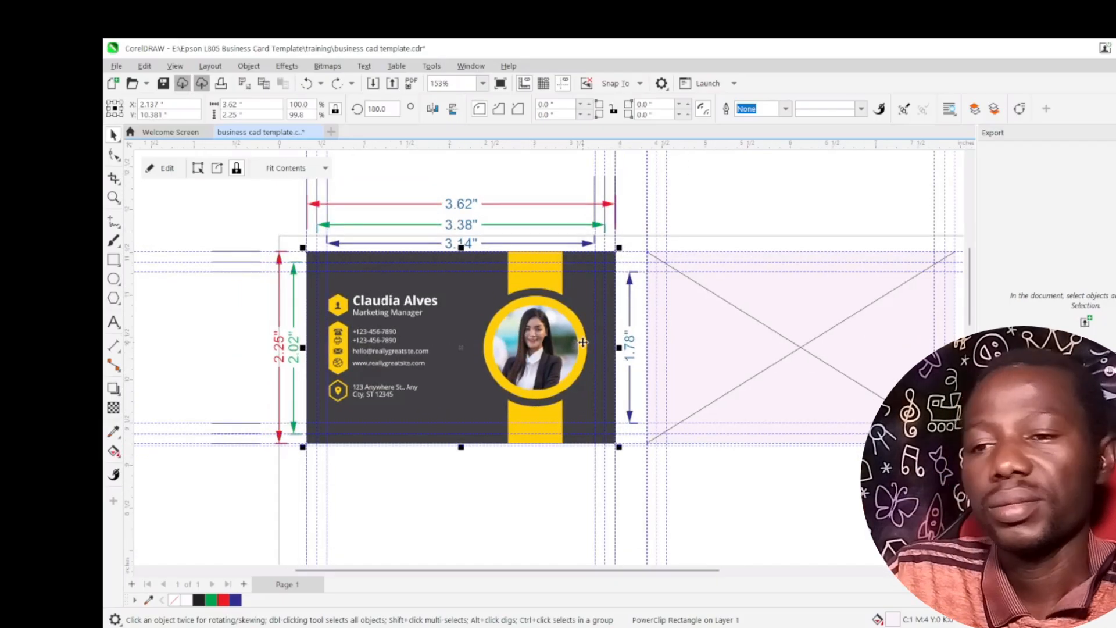
pyautogui.scroll(-1, 582, 342)
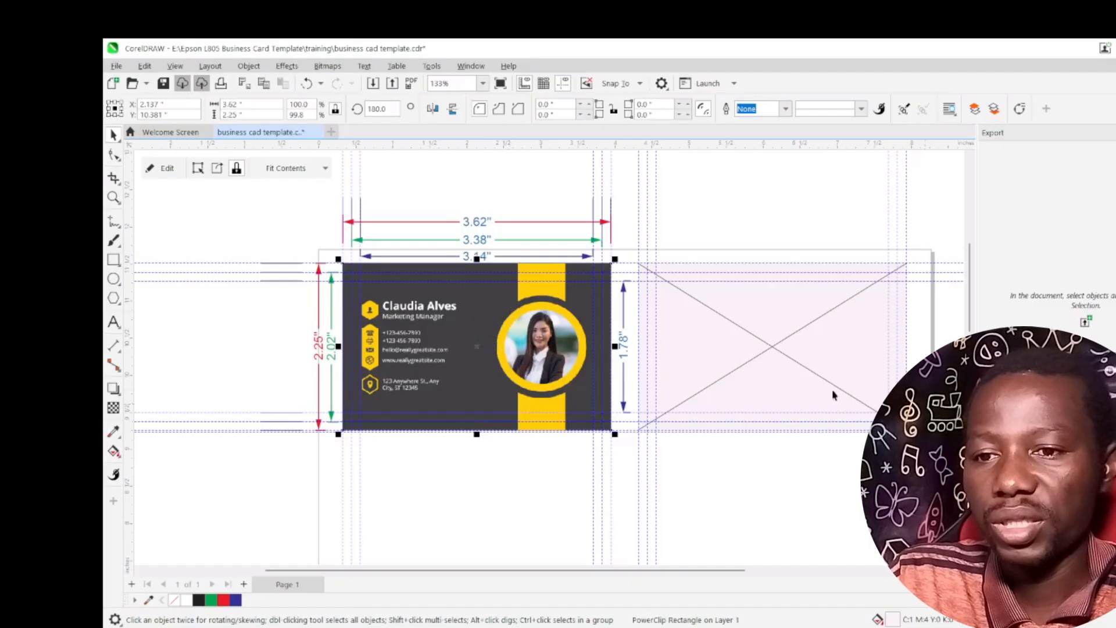
# - Place a copy of the filled first card centred over the second frame and send the empty frame to the back
pyautogui.keyDown('shift'); pyautogui.click(756, 327); pyautogui.keyUp('shift')
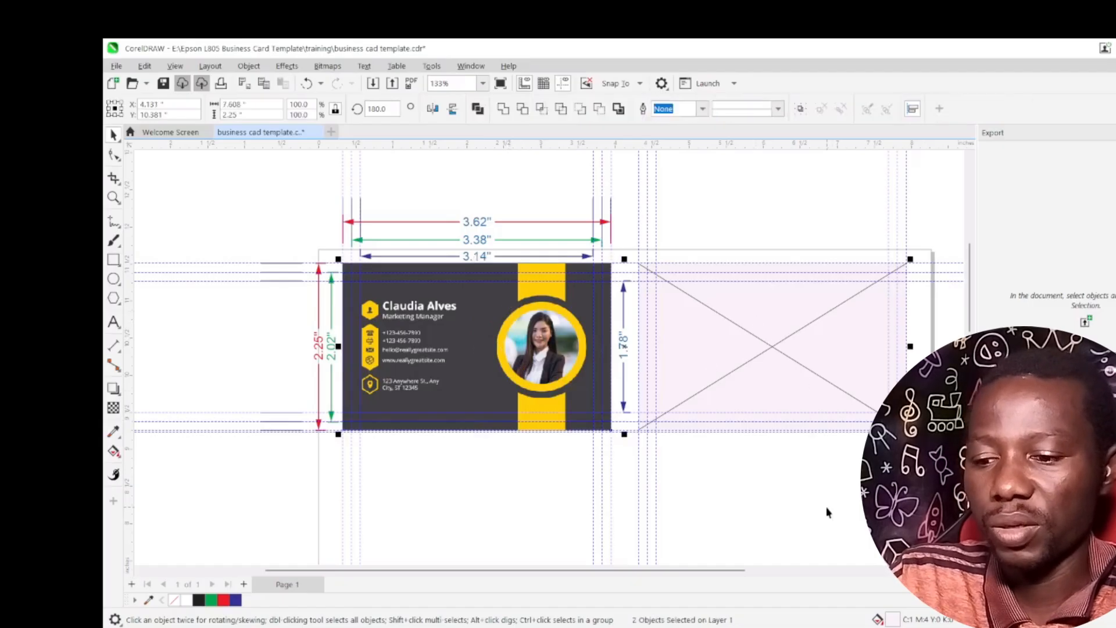
pyautogui.press('c')
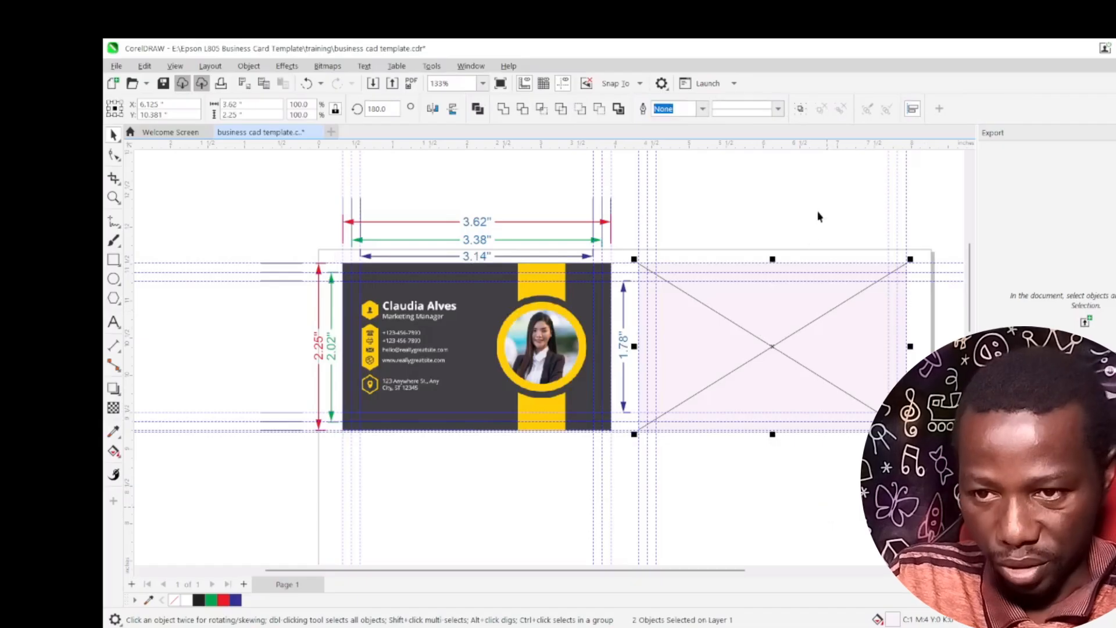
pyautogui.click(779, 378)
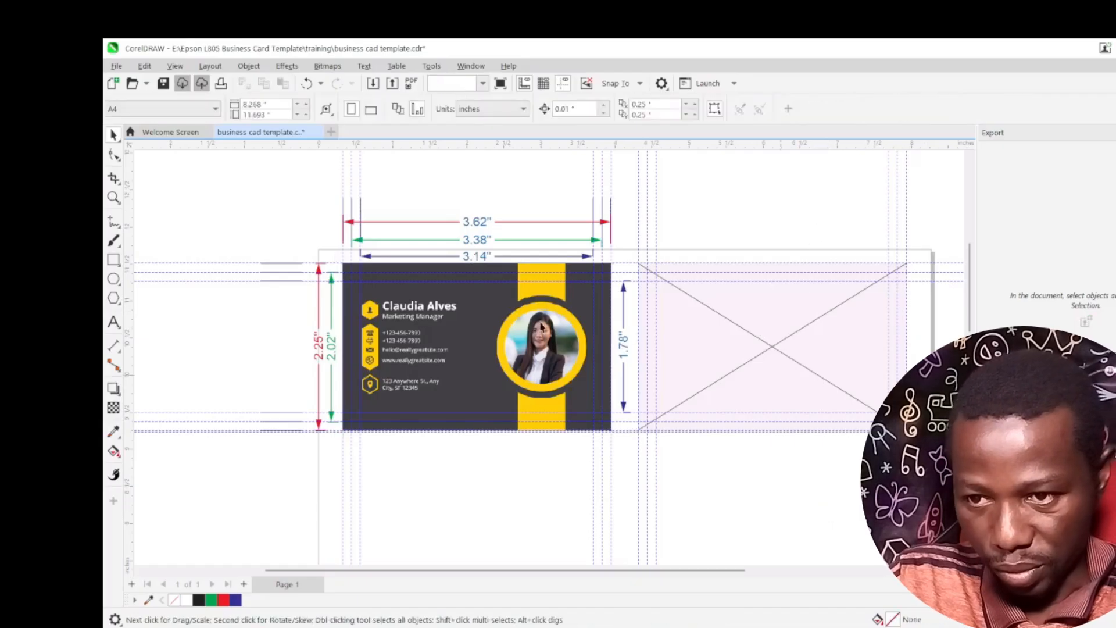
pyautogui.click(750, 329)
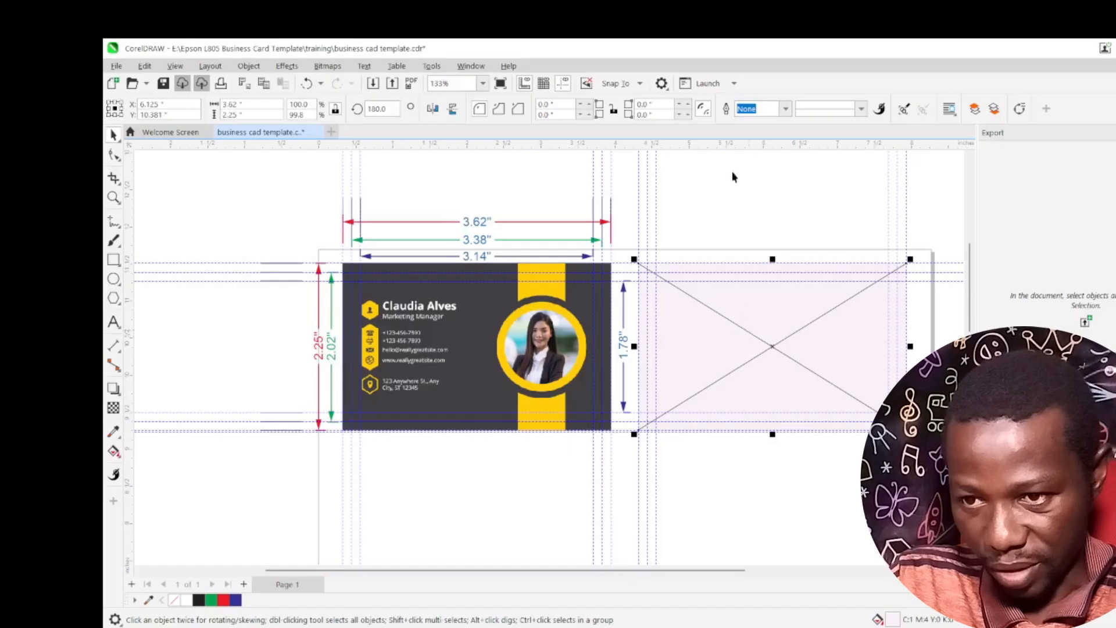
pyautogui.click(746, 338)
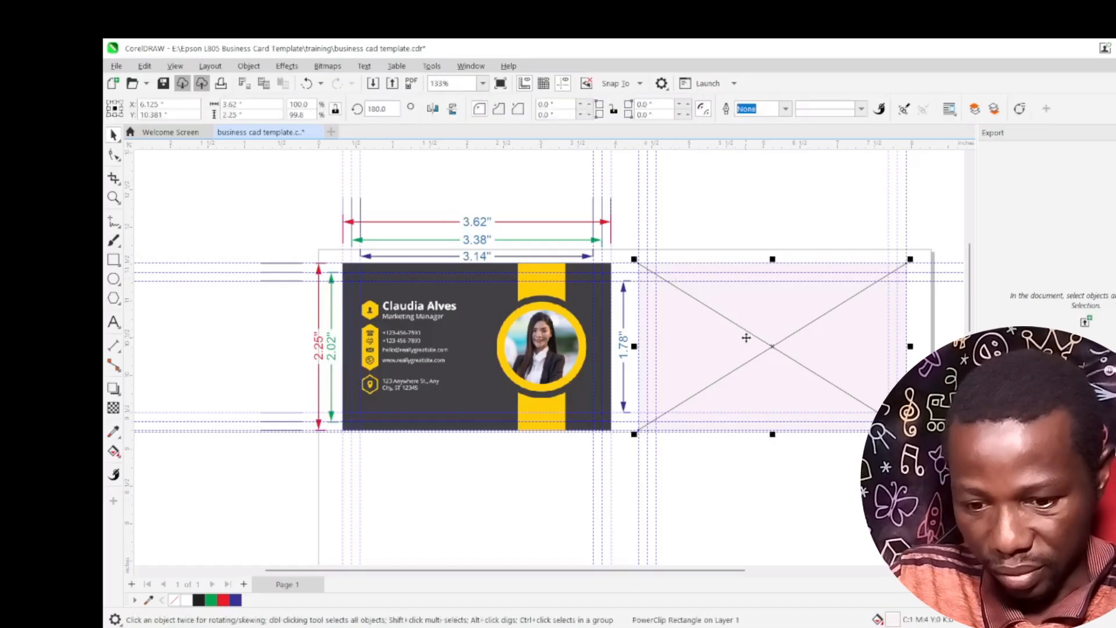
pyautogui.hotkey('shift', 'pagedown')
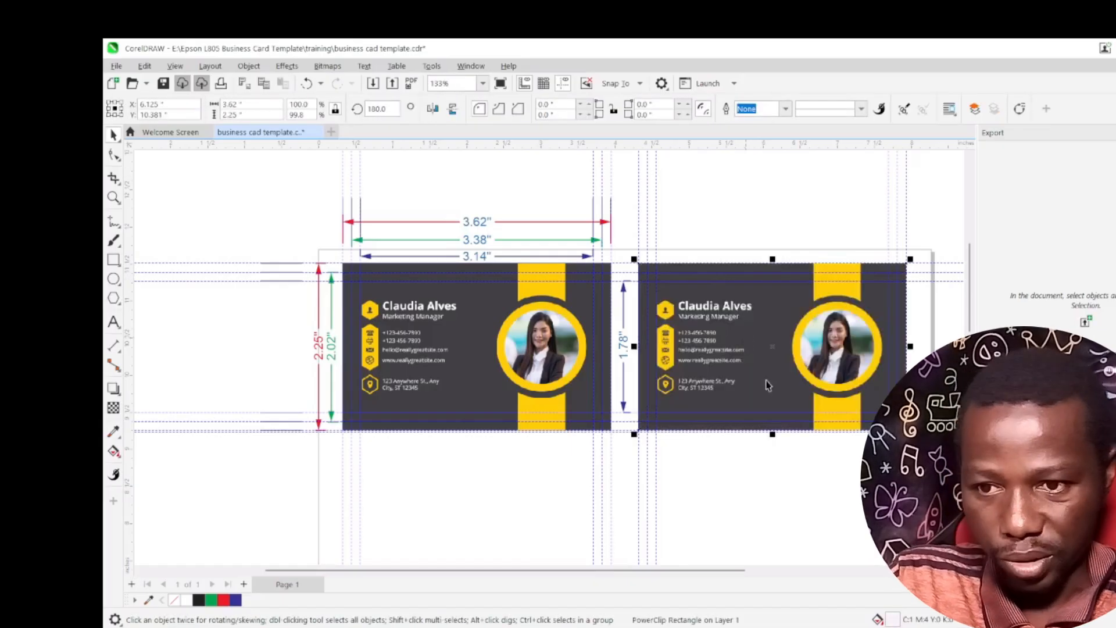
pyautogui.click(810, 190)
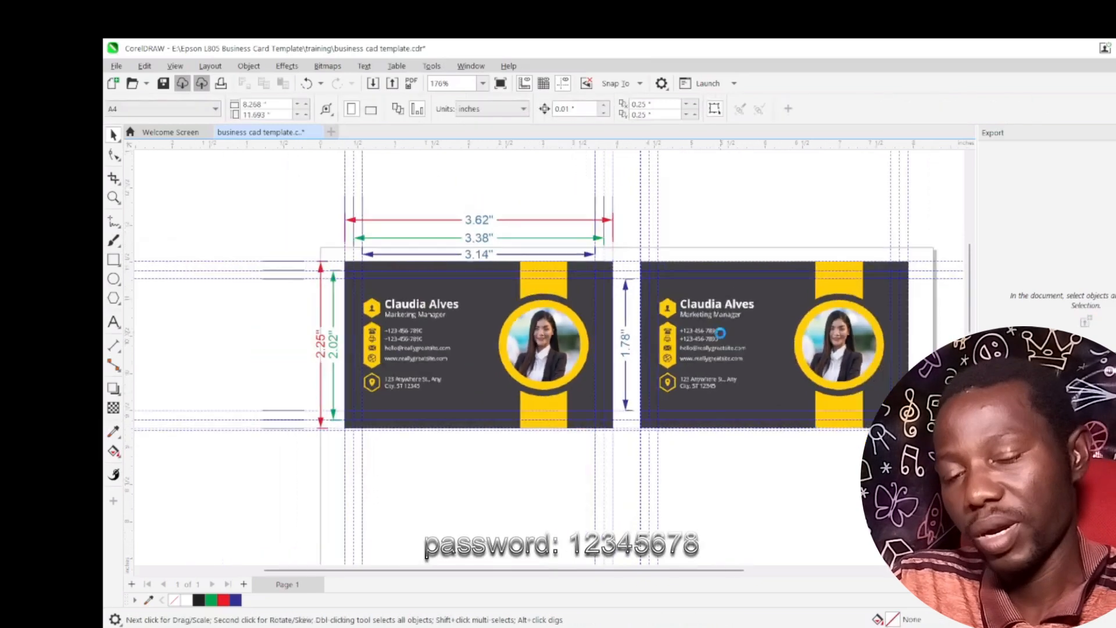
# - Examine the two cards side by side and the empty space beneath them on the A4 page
pyautogui.scroll(-3, 677, 291)
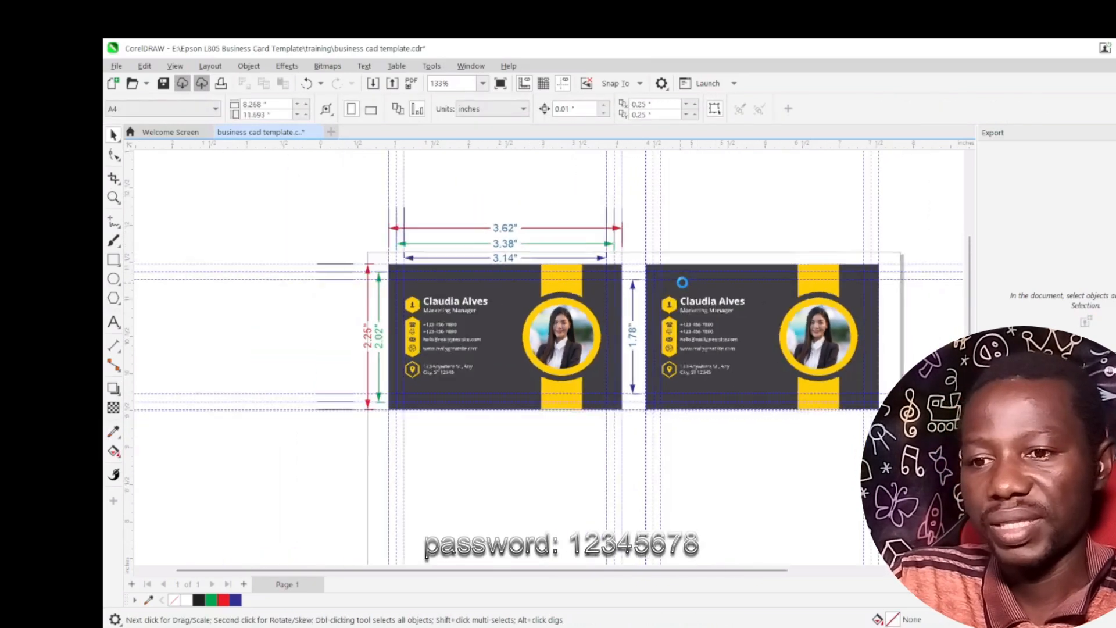
pyautogui.scroll(2, 652, 433)
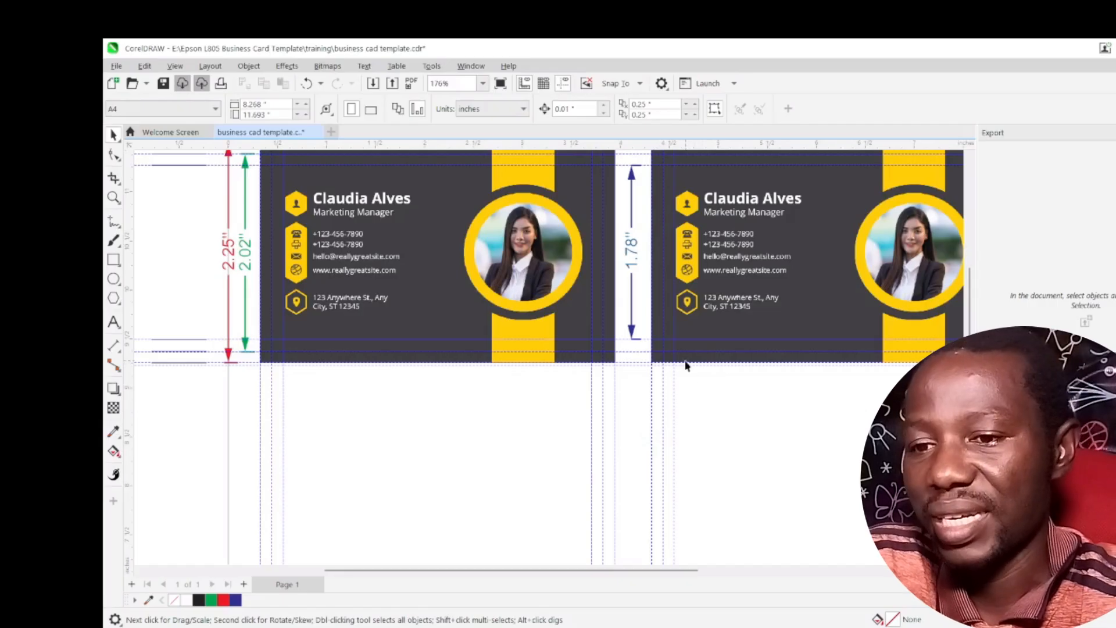
pyautogui.scroll(-1, 672, 399)
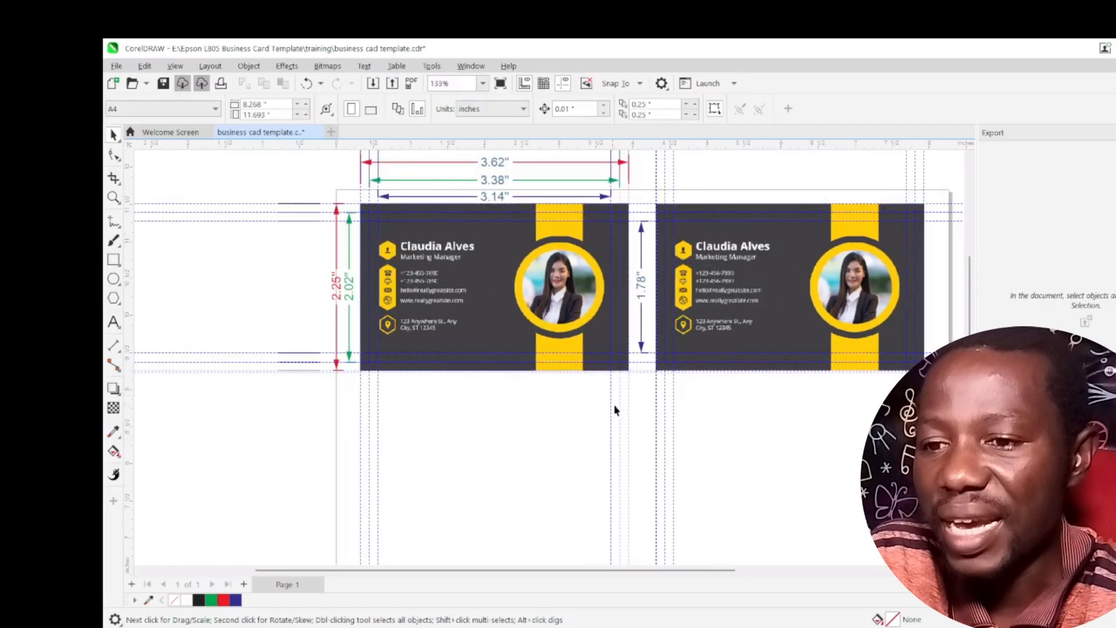
pyautogui.scroll(-3, 723, 375)
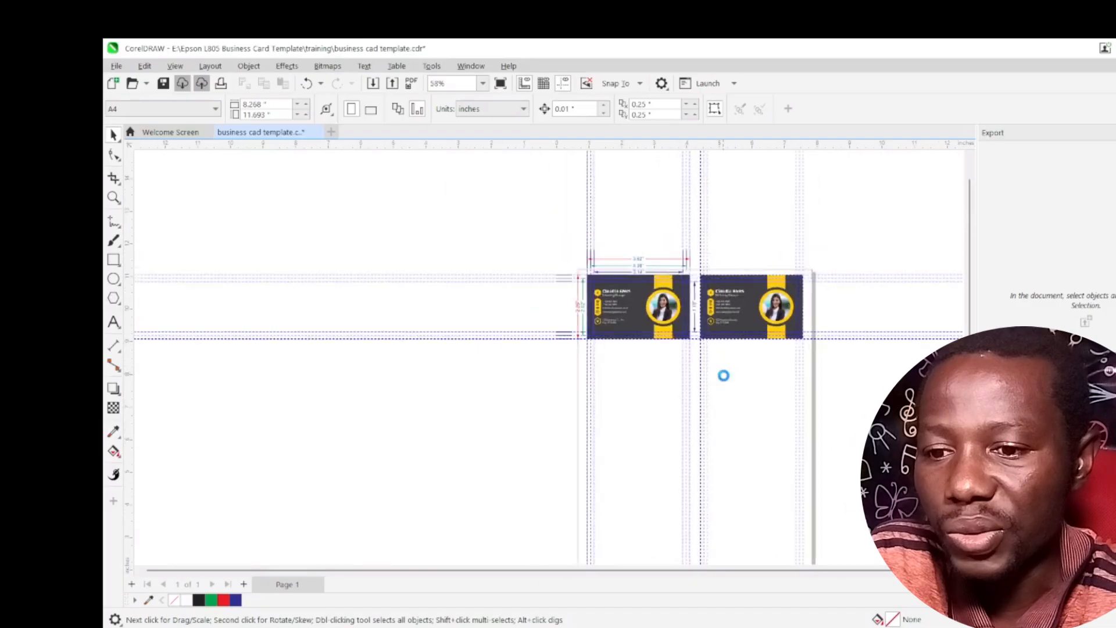
pyautogui.scroll(1, 737, 553)
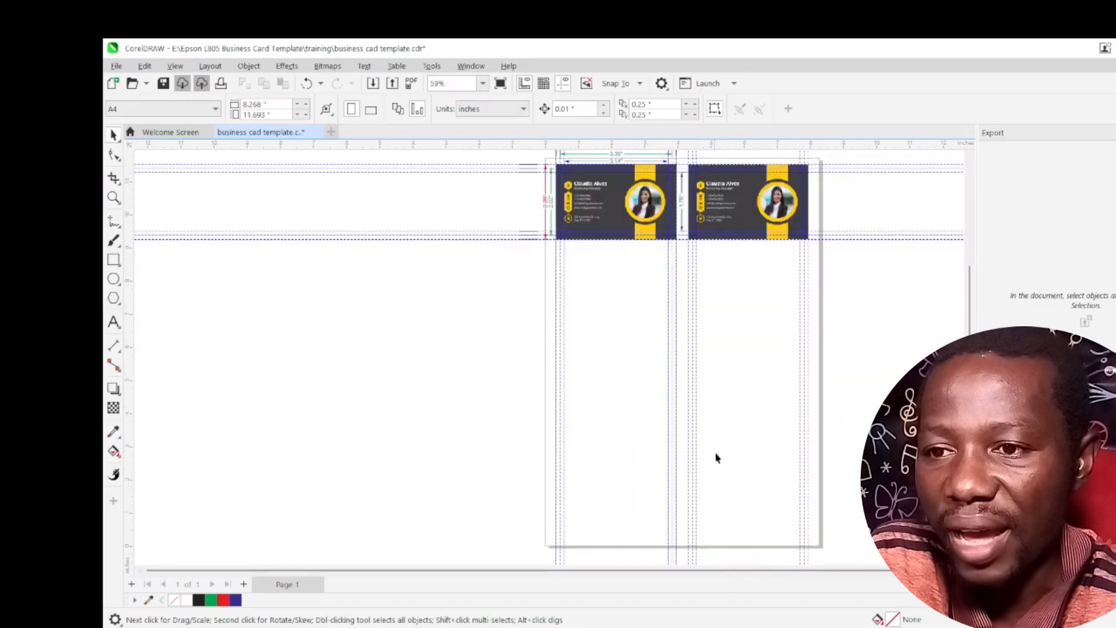
pyautogui.scroll(-1, 717, 458)
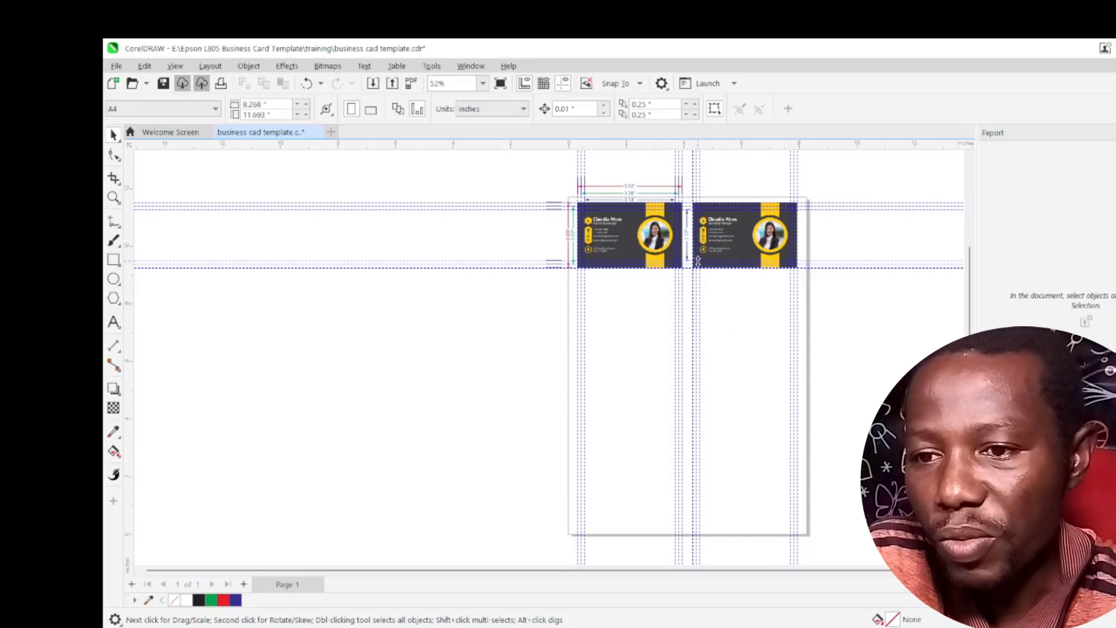
# - Select the first-row cards in both frames together
pyautogui.scroll(3, 698, 261)
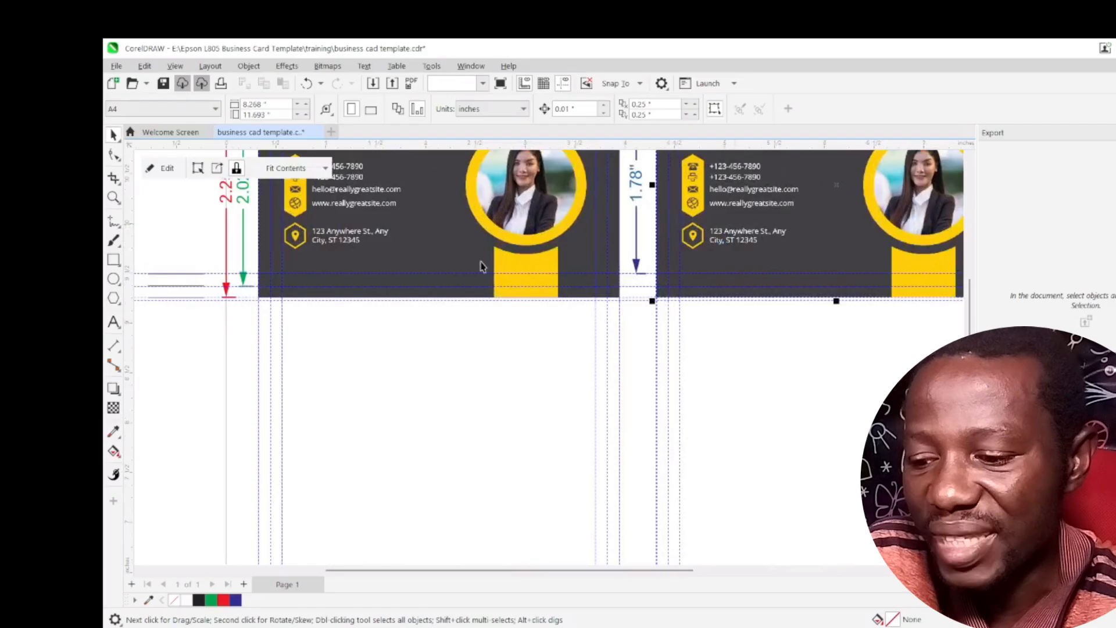
pyautogui.click(480, 266)
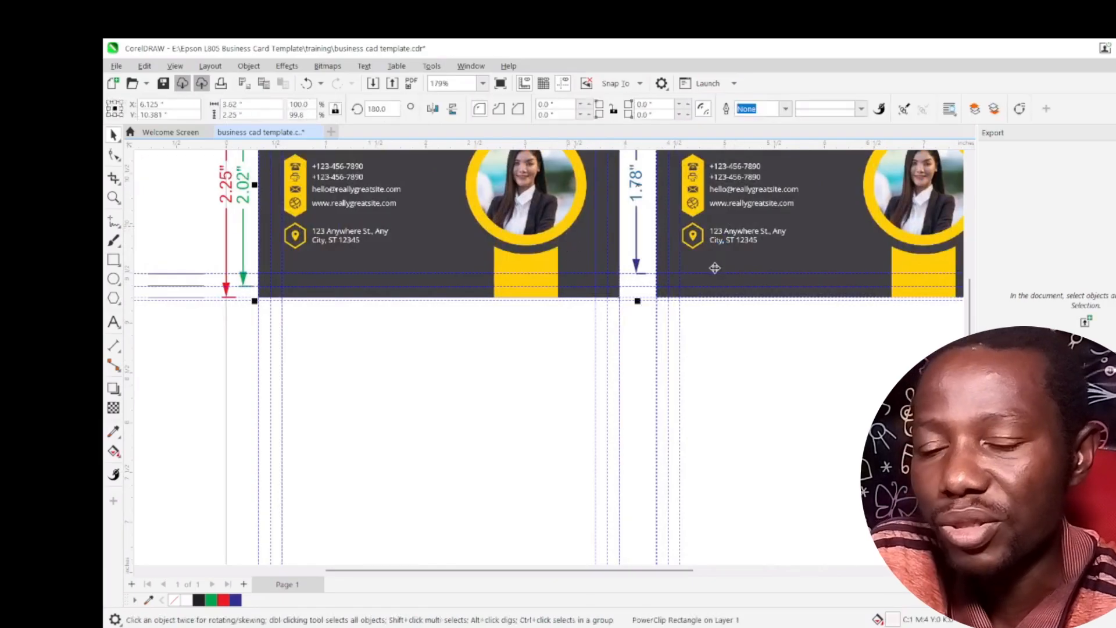
pyautogui.keyDown('shift'); pyautogui.click(659, 280); pyautogui.keyUp('shift')
# - Inspect the lower edges of the two selected cards, the gap between them and the free page area below
pyautogui.scroll(1, 640, 302)
pyautogui.scroll(2, 643, 308)
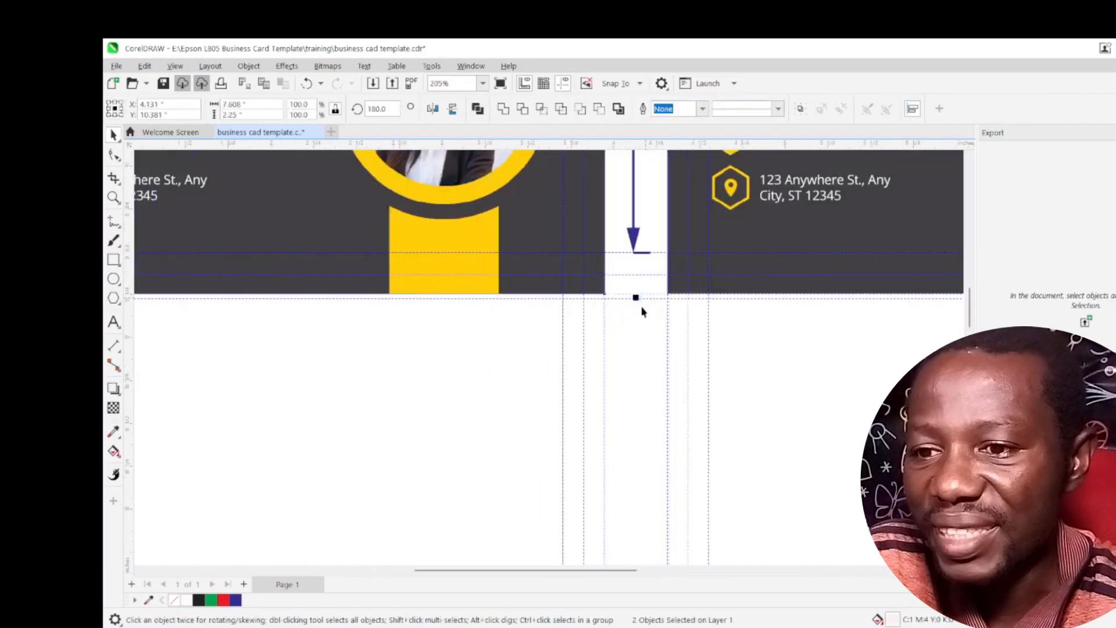
pyautogui.scroll(2, 642, 312)
pyautogui.scroll(-3, 631, 289)
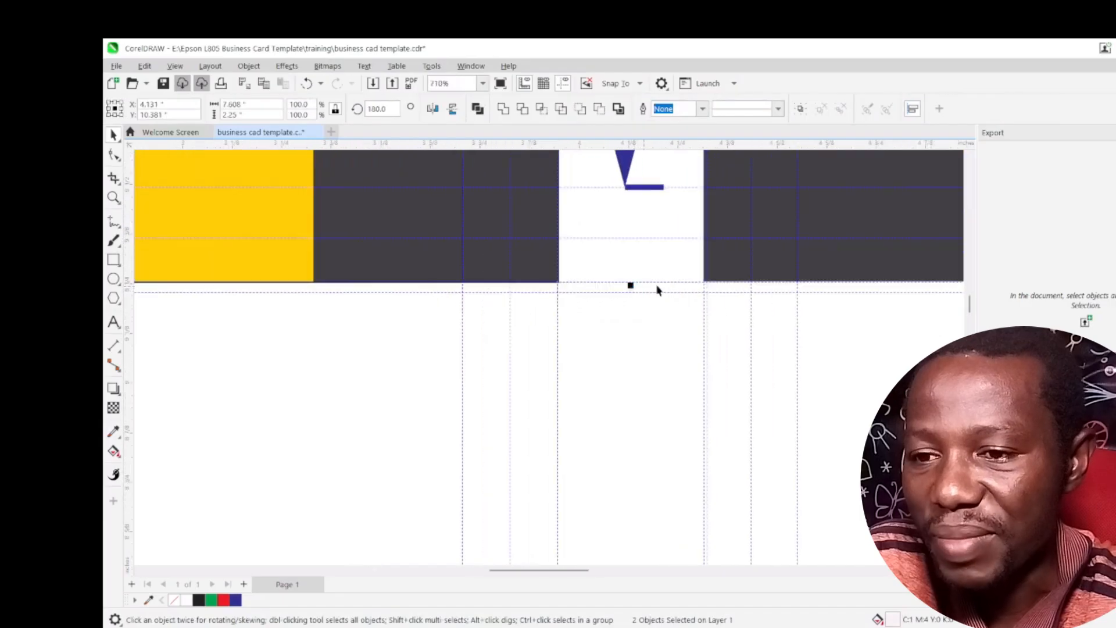
pyautogui.scroll(-3, 664, 293)
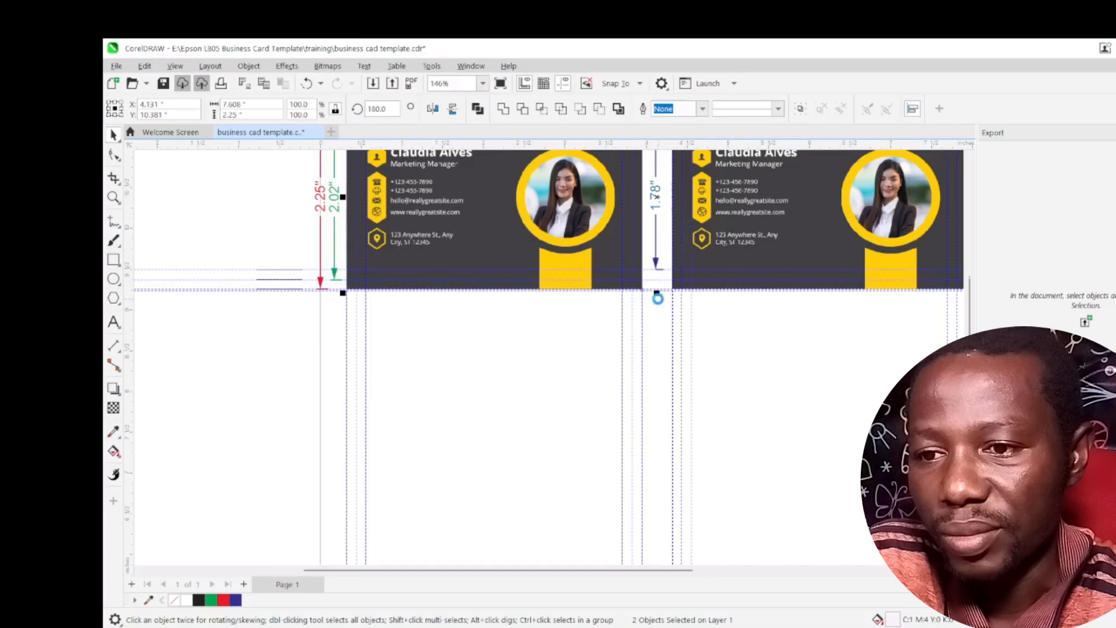
pyautogui.scroll(3, 657, 298)
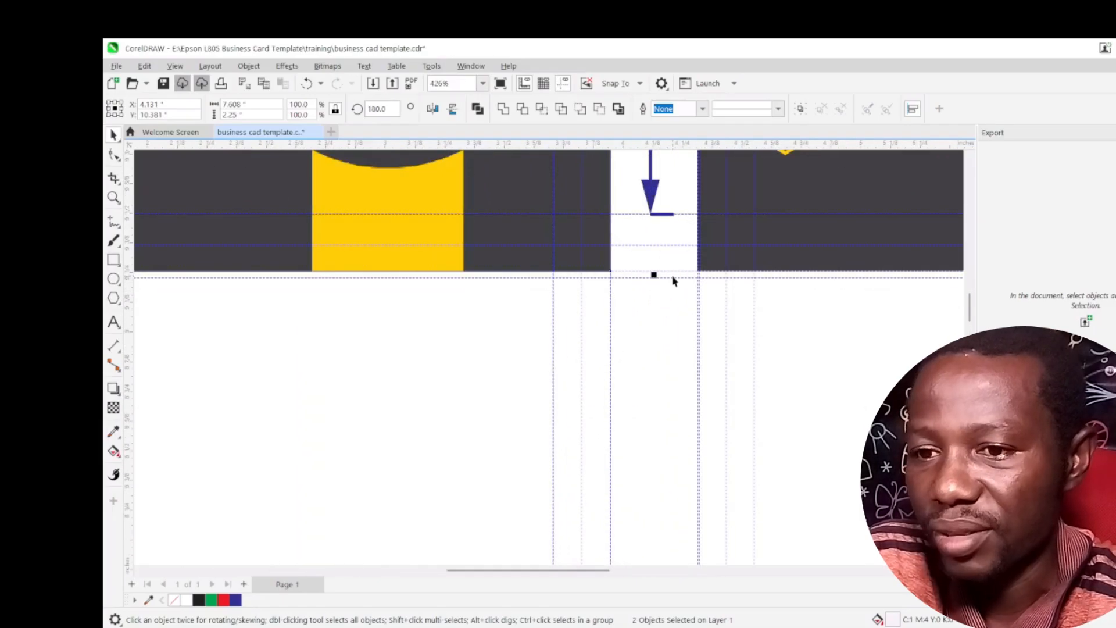
pyautogui.scroll(-1, 684, 337)
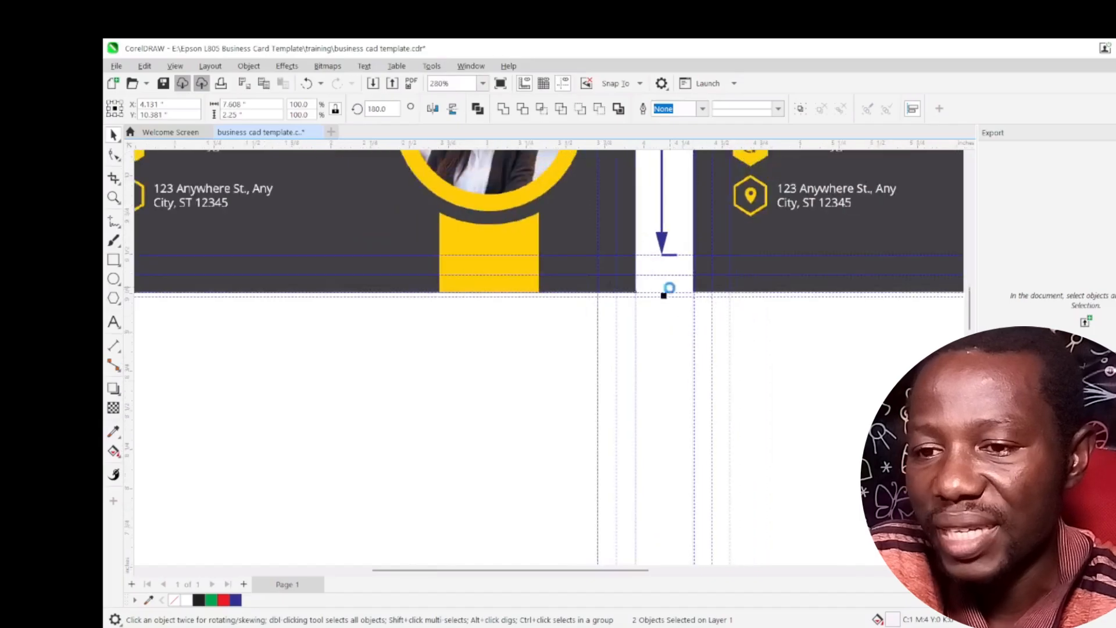
pyautogui.scroll(-1, 672, 299)
pyautogui.scroll(-2, 687, 335)
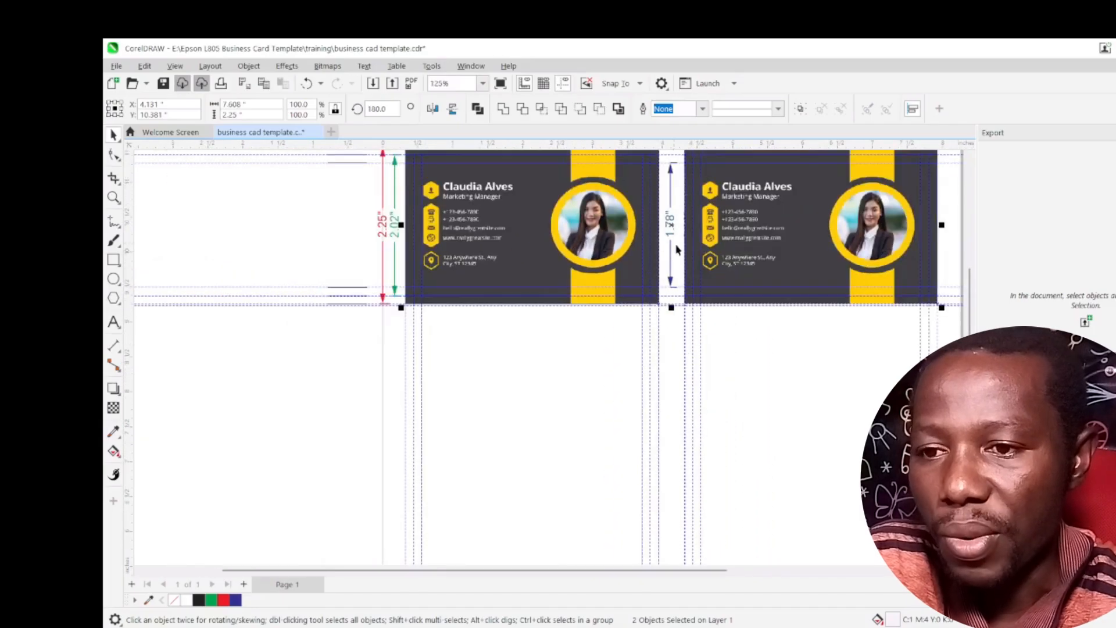
pyautogui.scroll(1, 676, 247)
pyautogui.scroll(4, 673, 347)
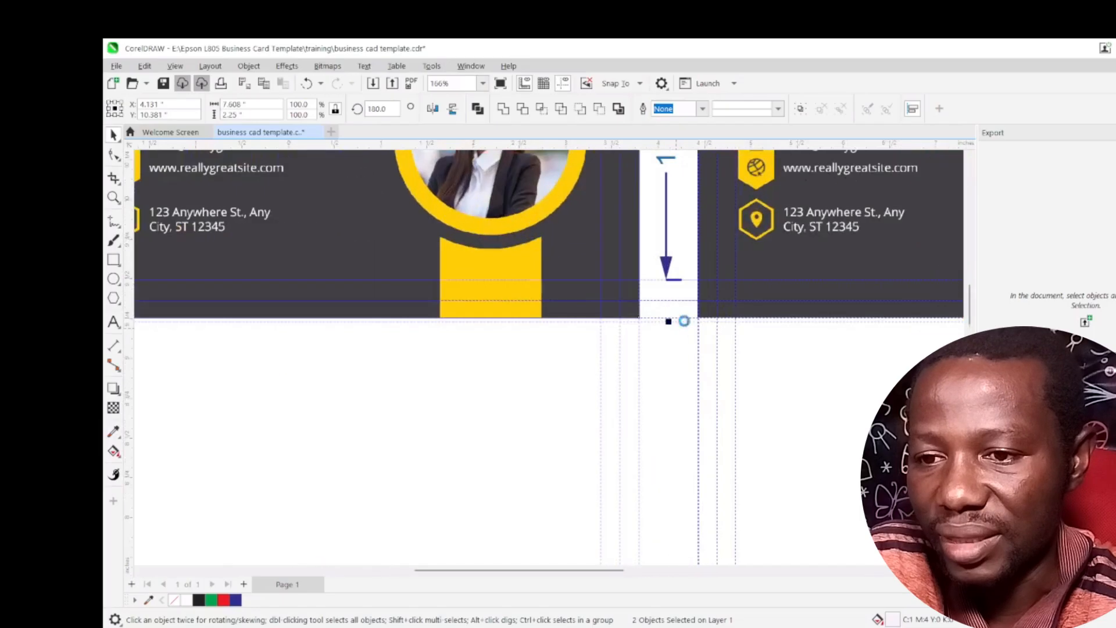
pyautogui.scroll(-5, 662, 344)
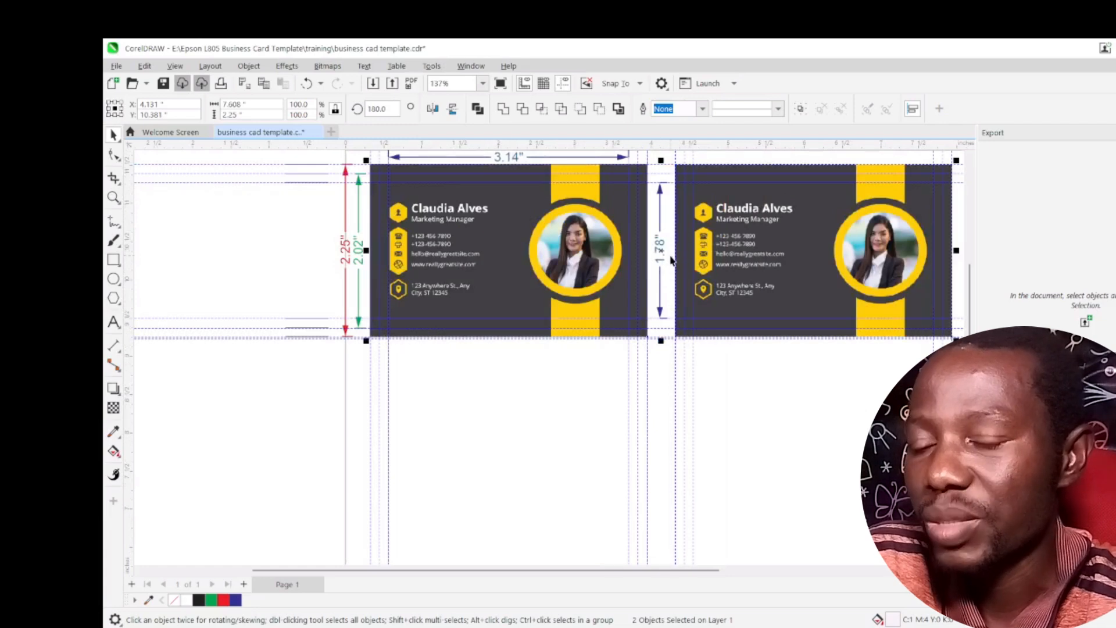
pyautogui.scroll(-6, 664, 281)
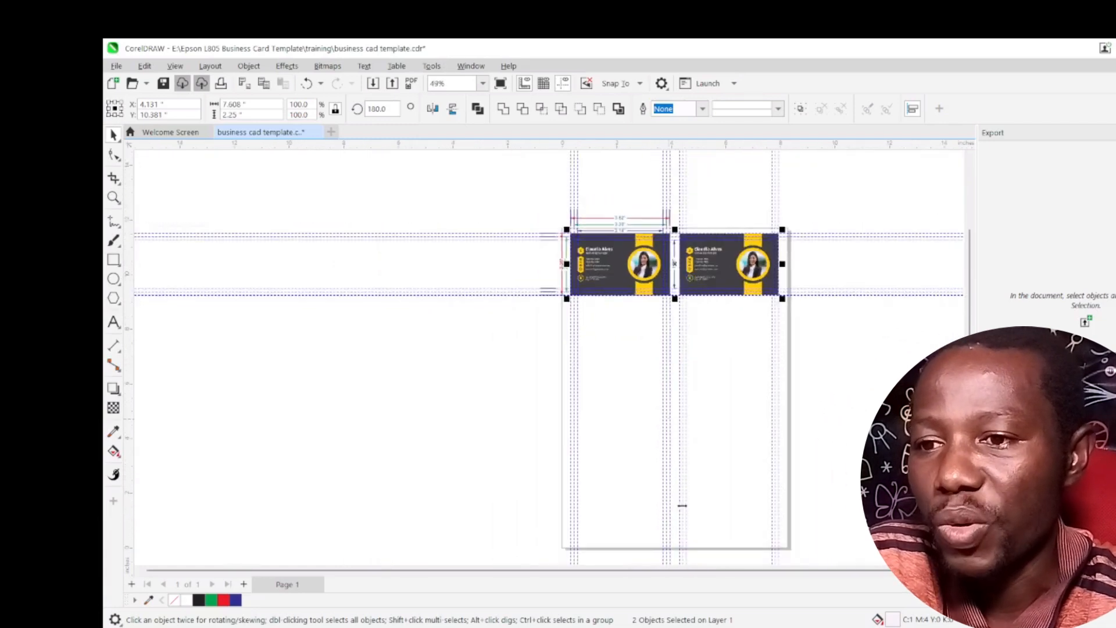
pyautogui.scroll(1, 675, 552)
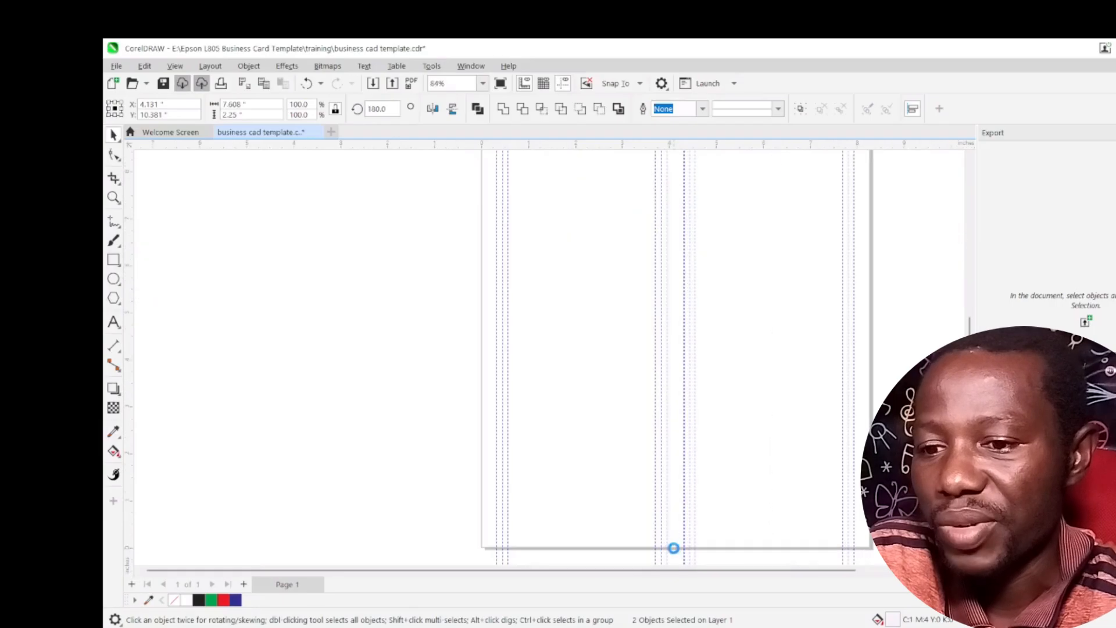
pyautogui.scroll(-2, 653, 424)
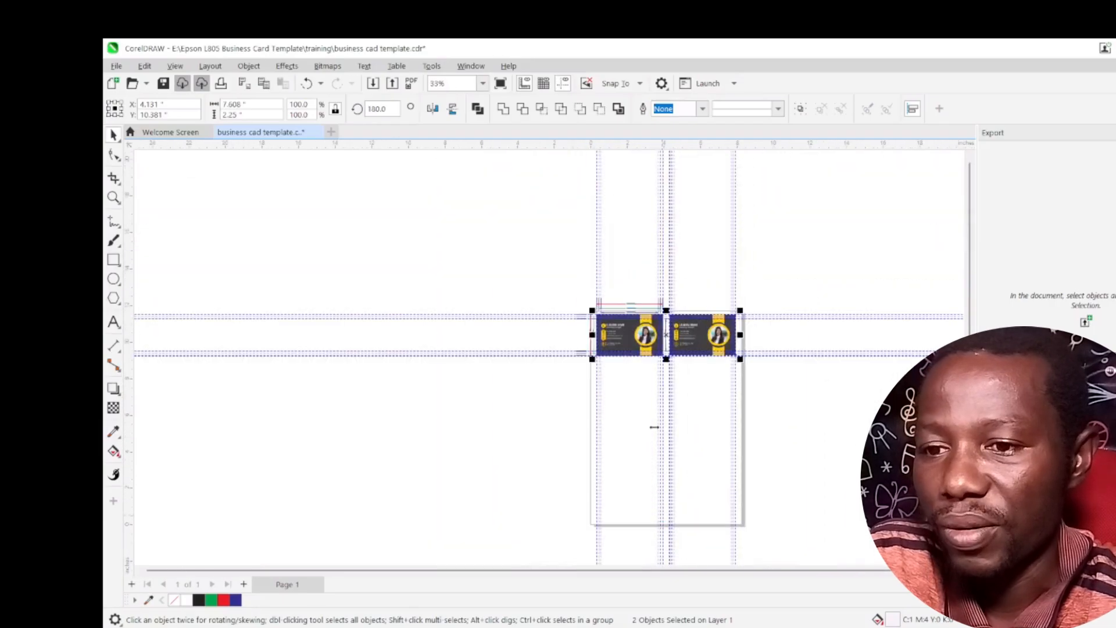
pyautogui.scroll(4, 678, 357)
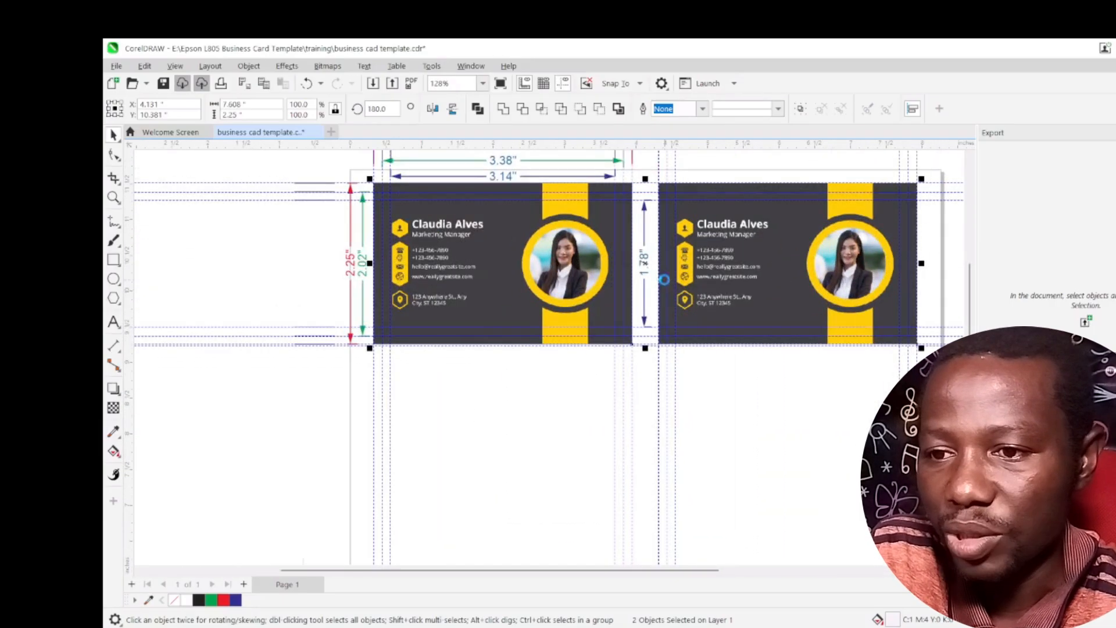
pyautogui.scroll(5, 675, 250)
pyautogui.scroll(1, 662, 188)
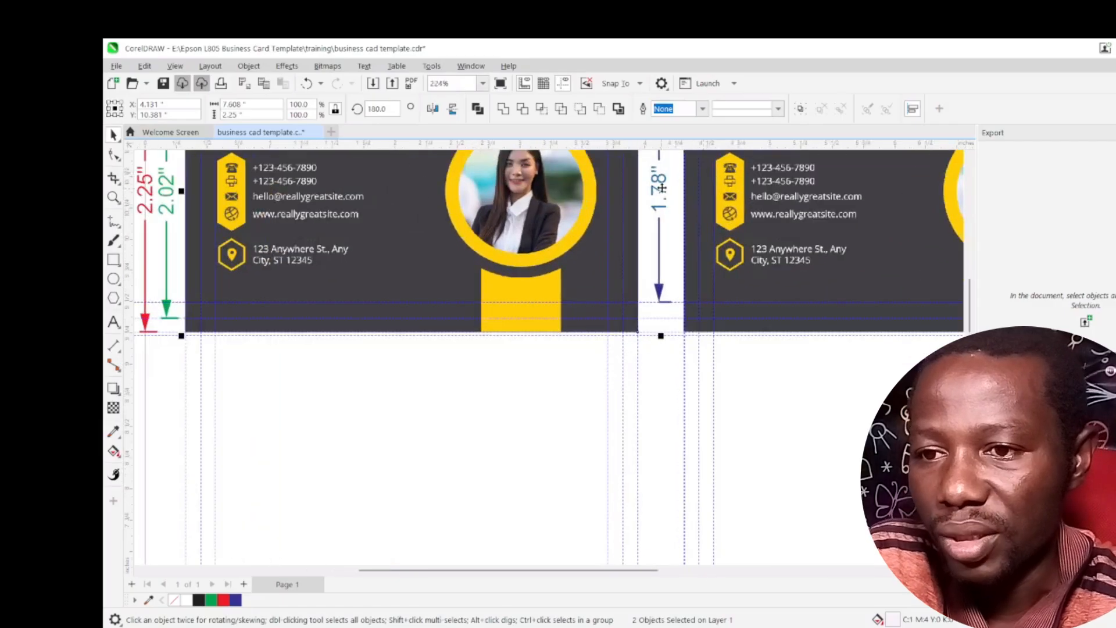
# - Place a copy of the selected two-card row directly beneath the first row, leaving a thin gap between the rows
pyautogui.moveTo(662, 191); pyautogui.dragTo(665, 209)
pyautogui.hotkey('ctrl', 'z')
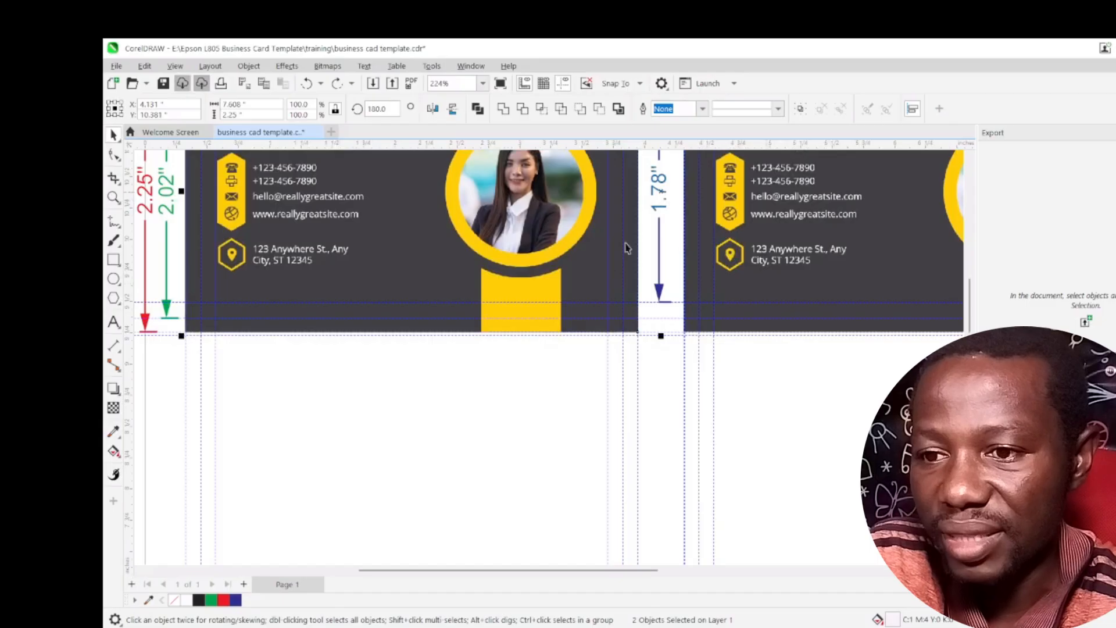
pyautogui.moveTo(664, 192); pyautogui.dragTo(666, 303)
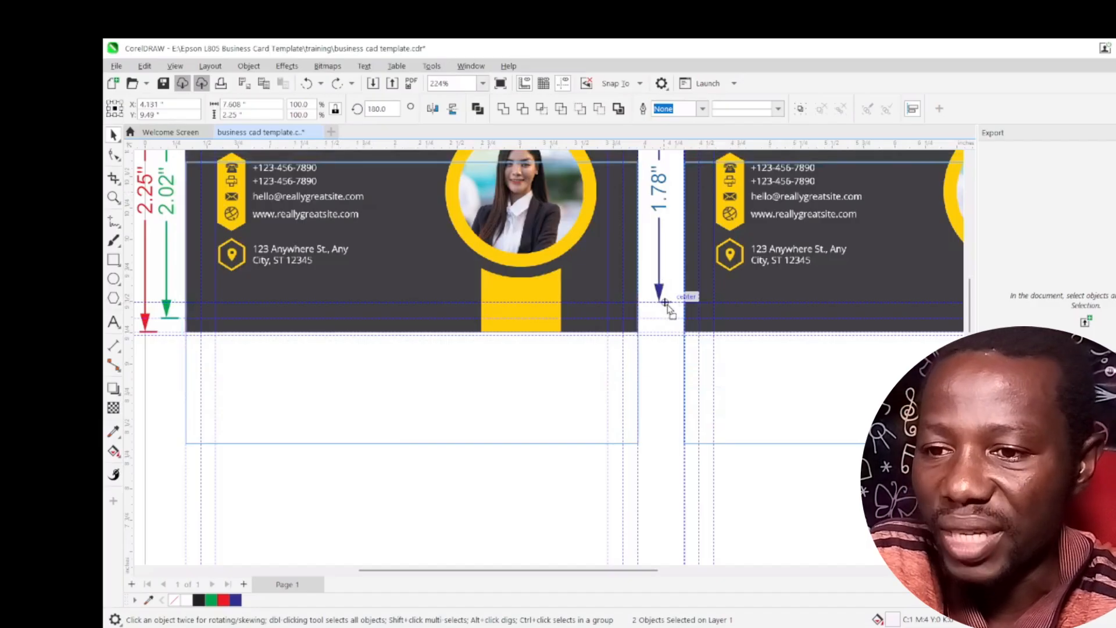
pyautogui.moveTo(666, 302); pyautogui.dragTo(678, 478)
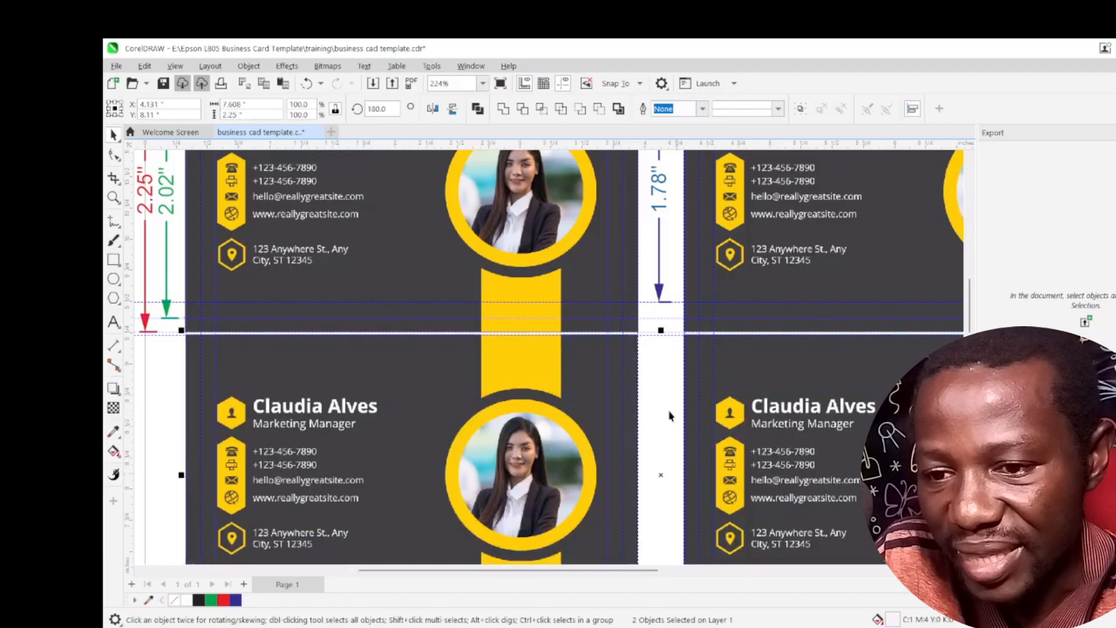
# - Fine-tune the second card row against the horizontal guideline below the first row, setting its centre to Y 8.104 inches
pyautogui.scroll(3, 700, 305)
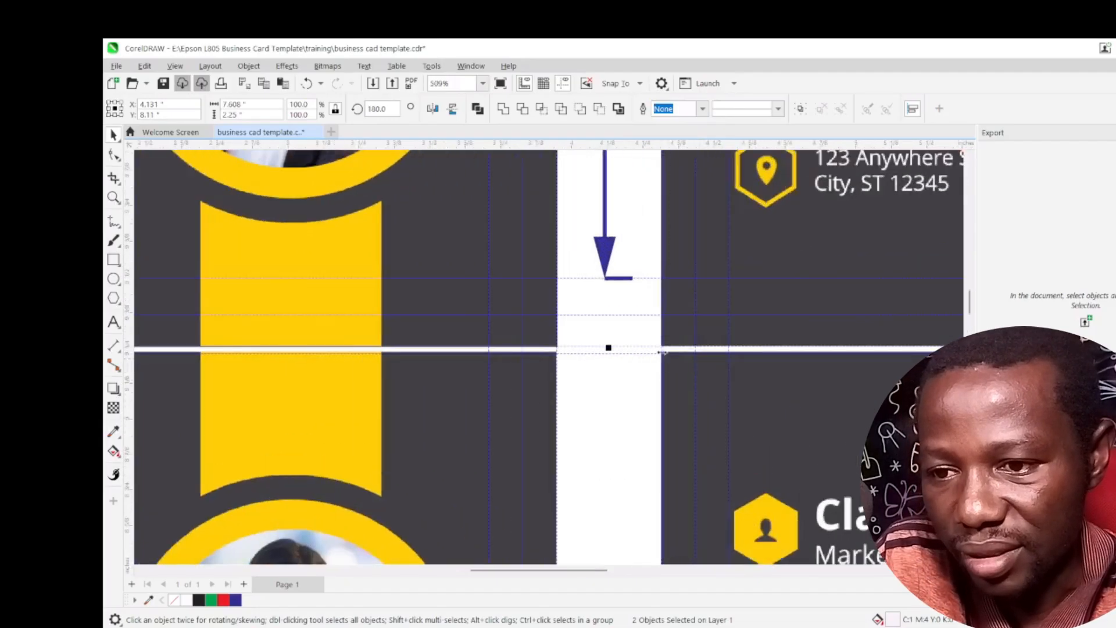
pyautogui.click(662, 351)
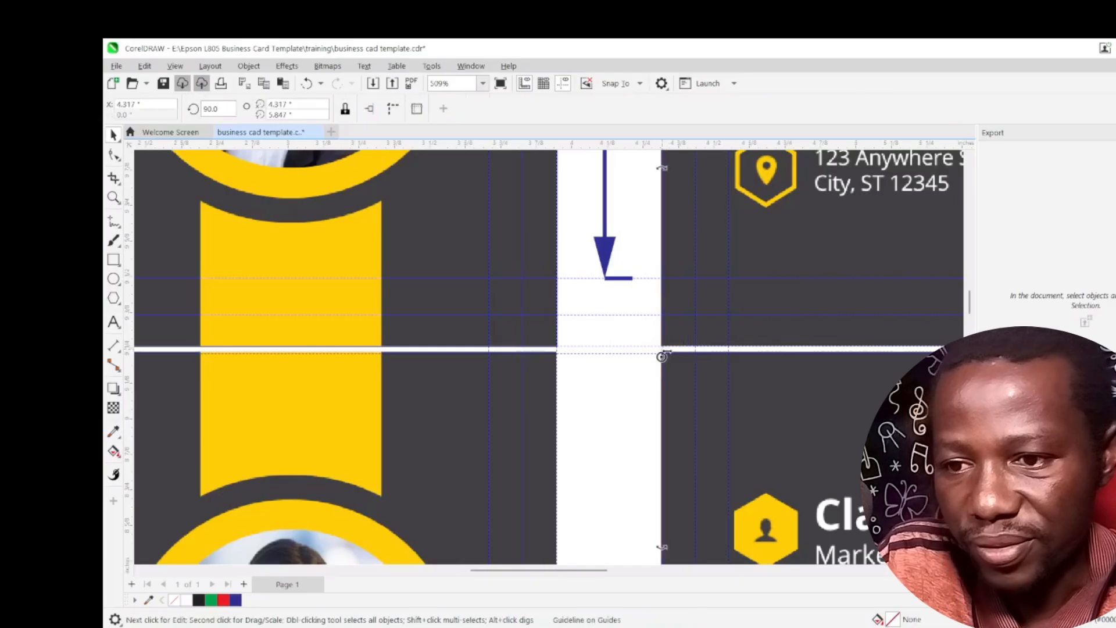
pyautogui.scroll(-6, 663, 350)
pyautogui.click(778, 422)
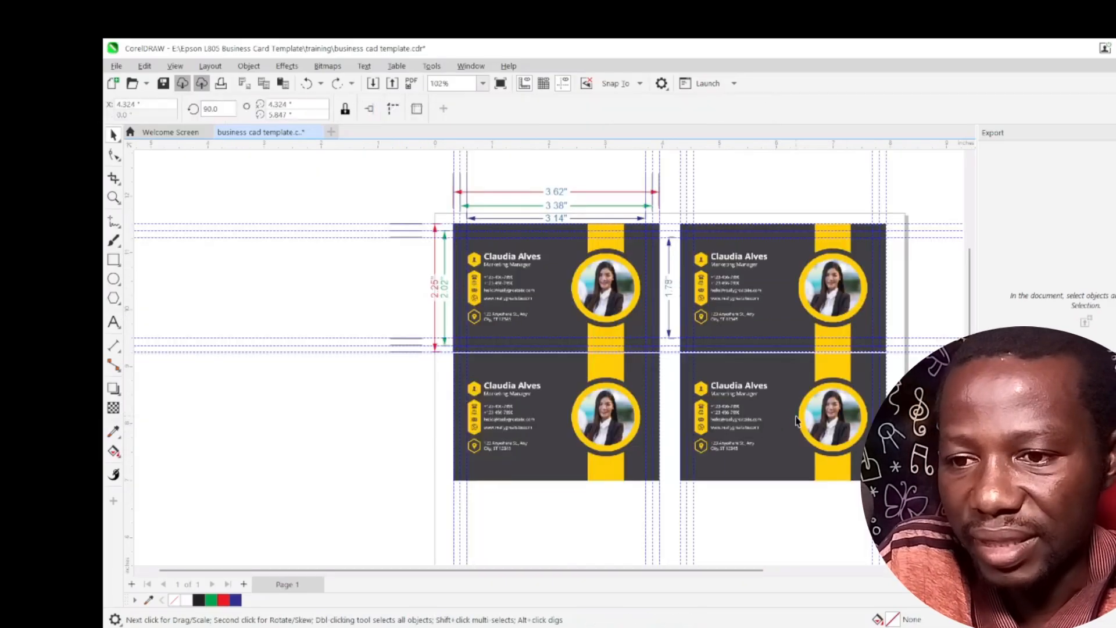
pyautogui.scroll(2, 721, 375)
pyautogui.scroll(-3, 695, 501)
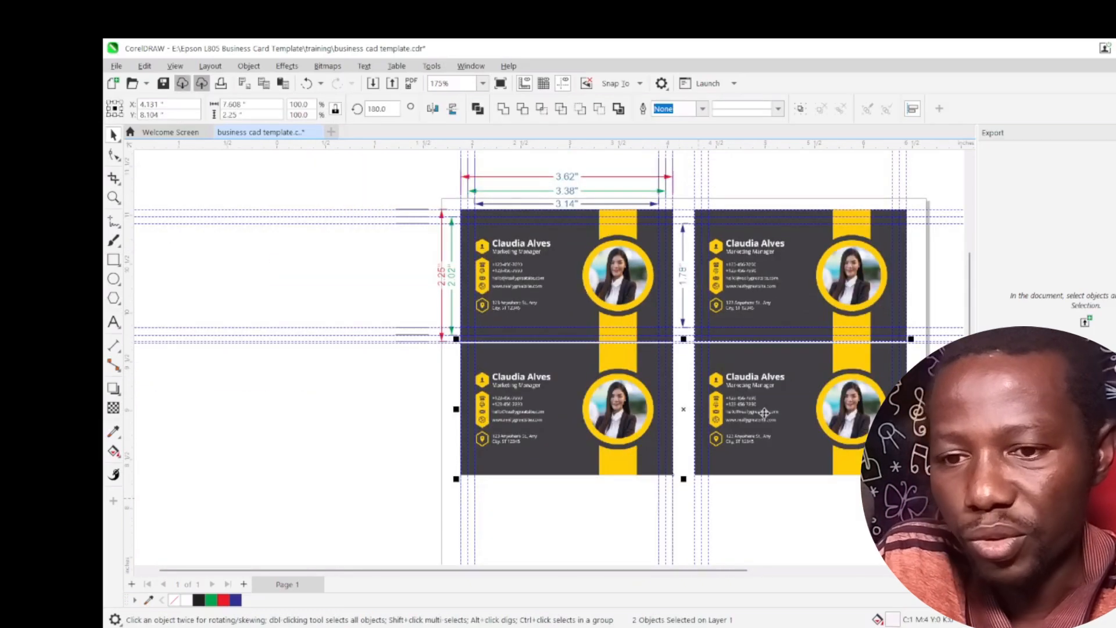
pyautogui.scroll(1, 778, 481)
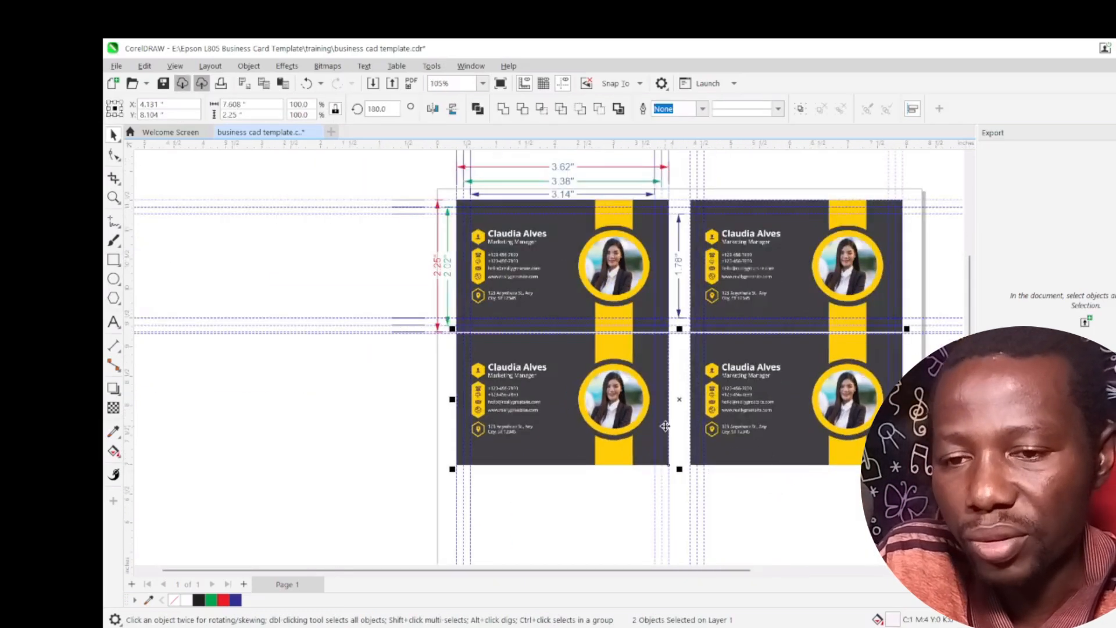
# - Repeat the two-card row three more times down the A4 page at the same spacing to make five rows
pyautogui.scroll(-1, 775, 304)
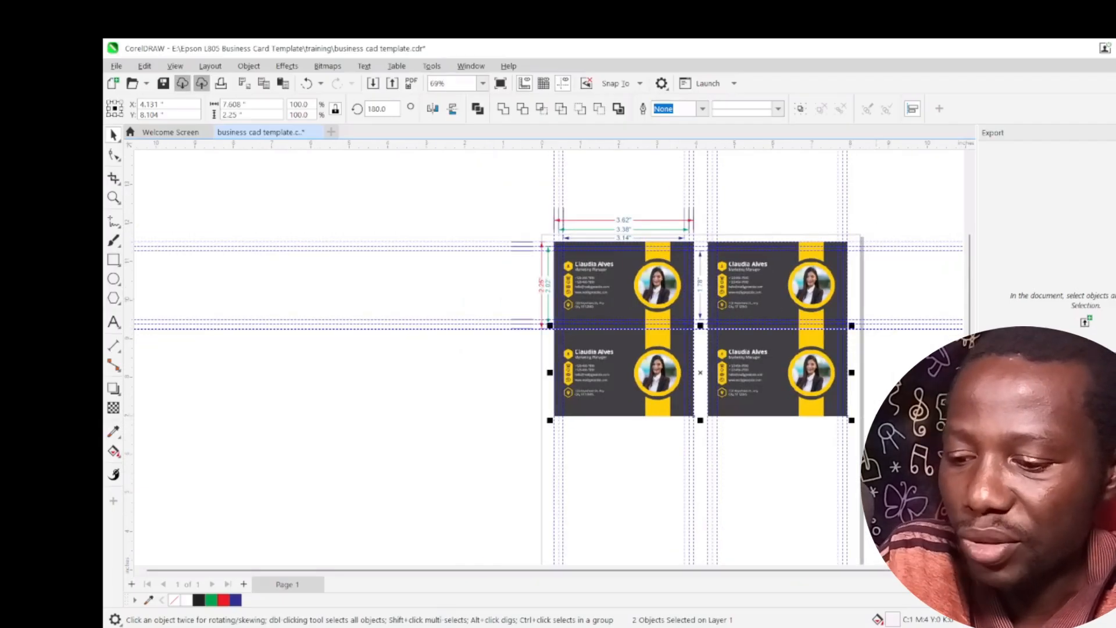
pyautogui.hotkey('ctrl', 'd')
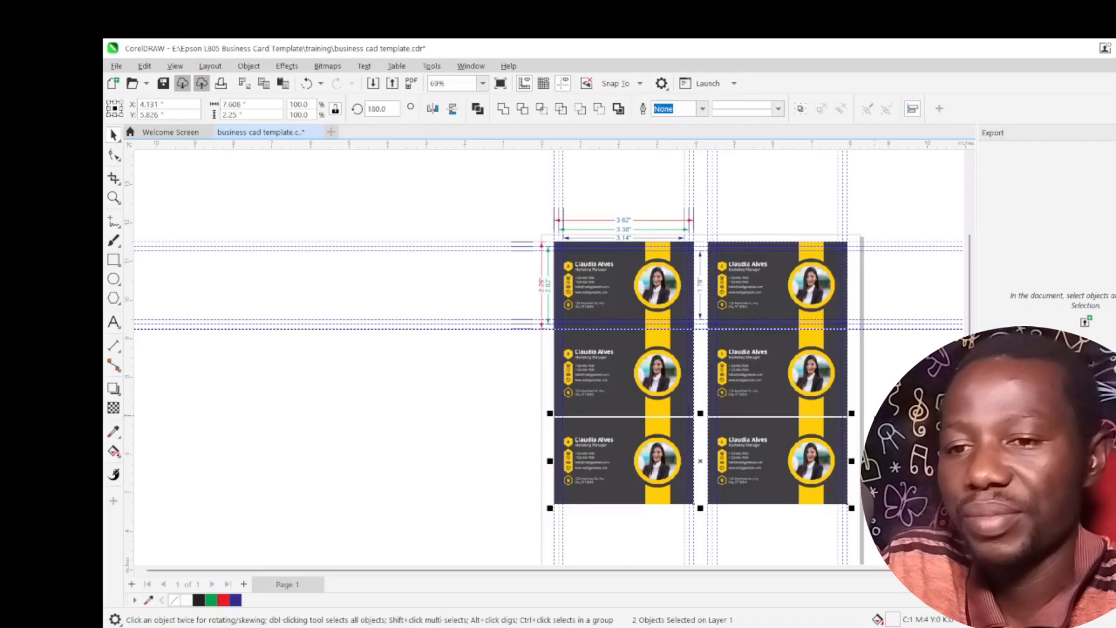
pyautogui.scroll(-3, 791, 274)
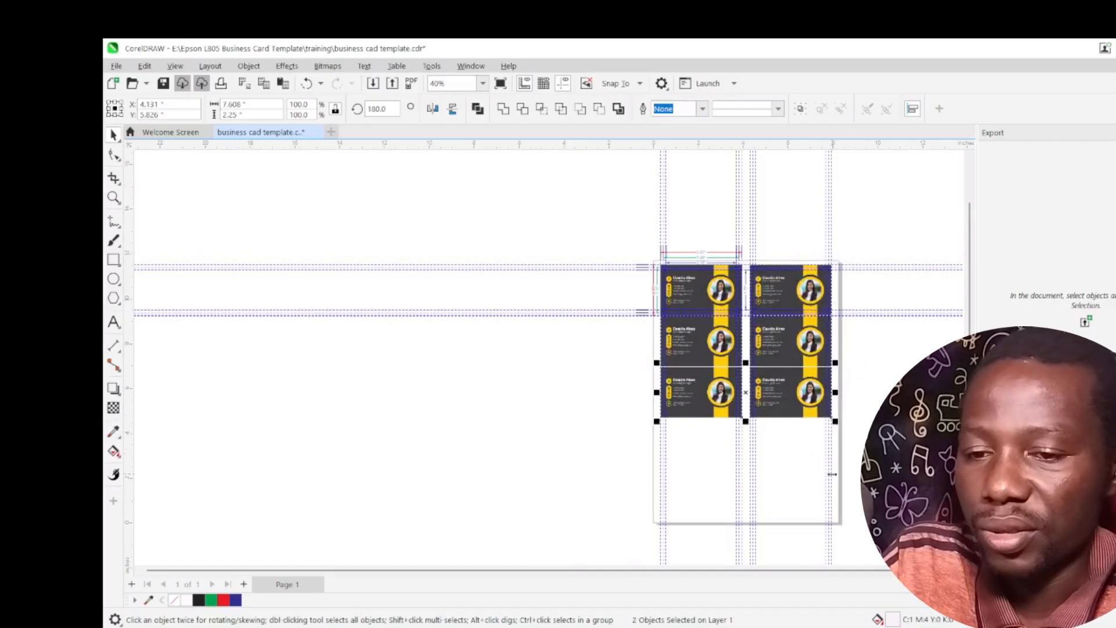
pyautogui.hotkey('ctrl', 'r')
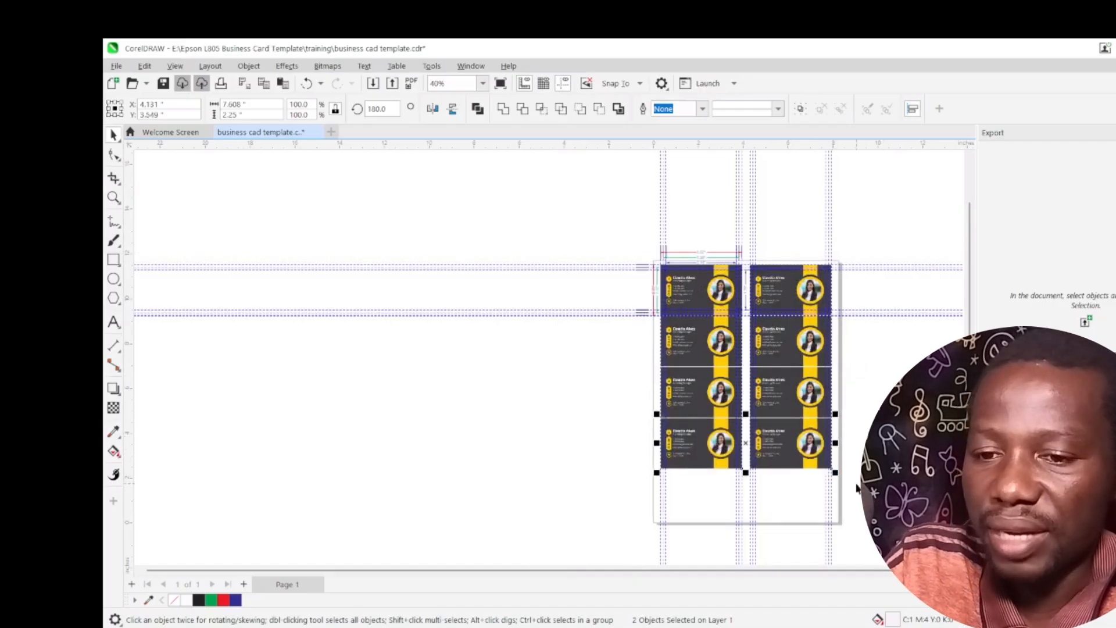
pyautogui.hotkey('ctrl', 'r')
pyautogui.scroll(2, 756, 489)
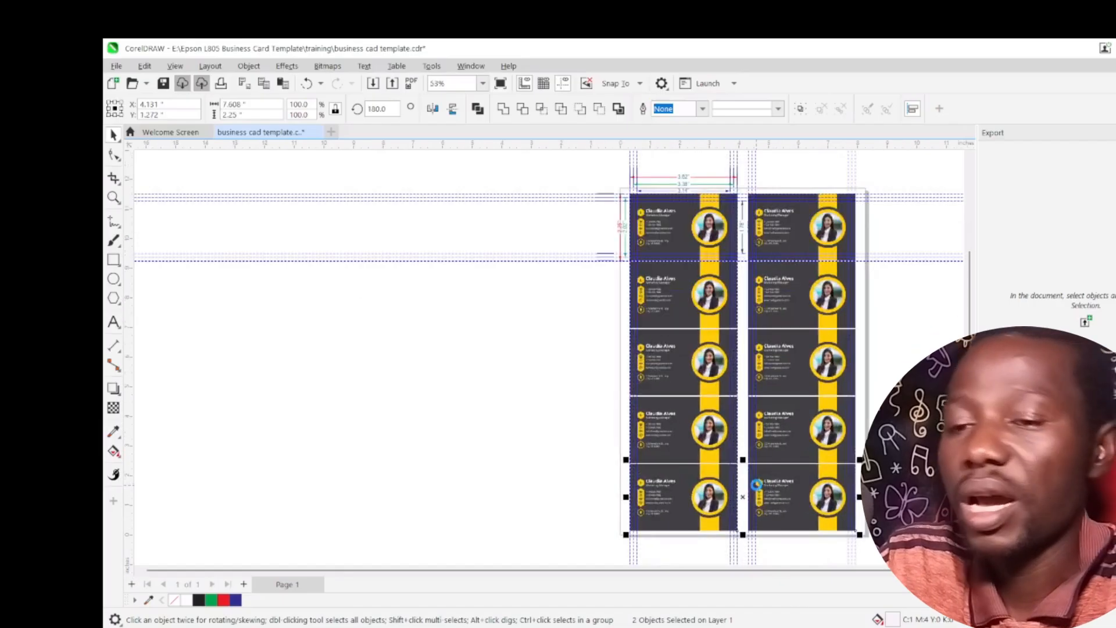